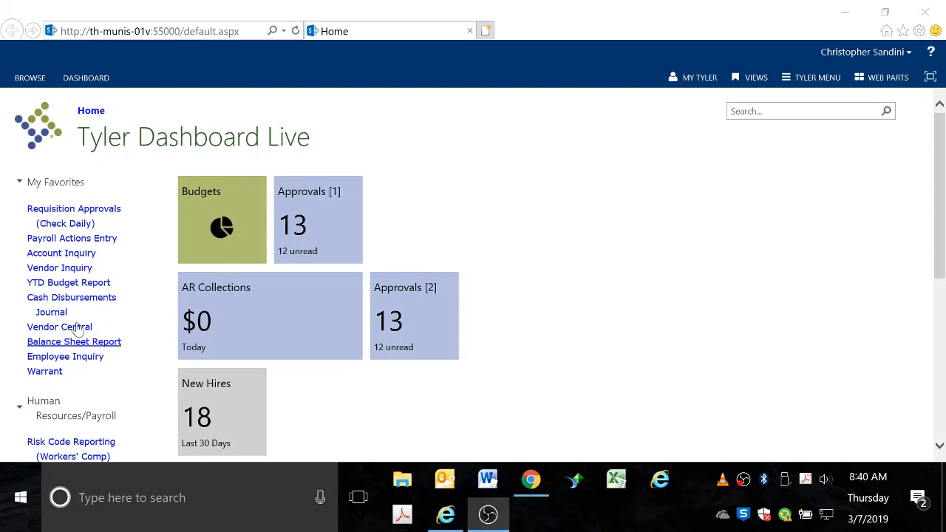
Search the Tyler programs for "YTD Budget" and open the YTD Budget Report.
{"action": "scroll", "coordinate": [77, 338], "scroll_direction": "down", "scroll_amount": 3}
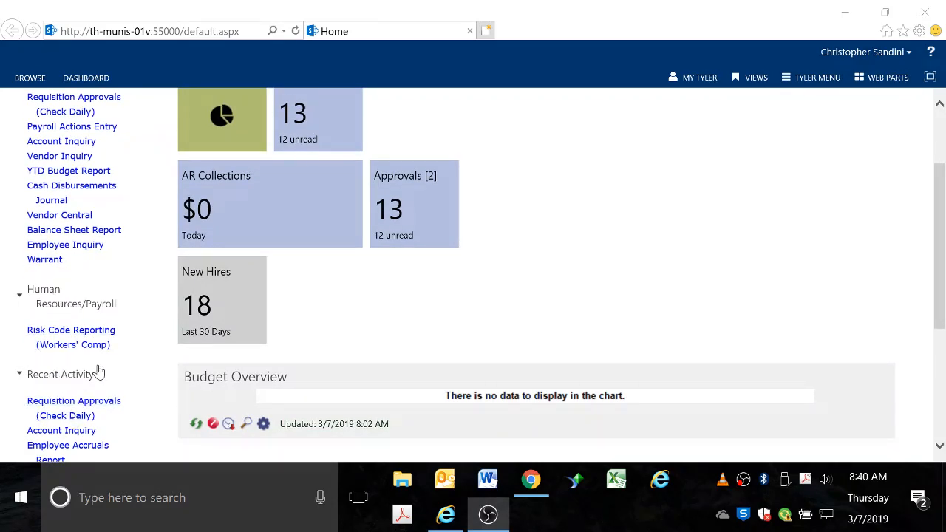
{"action": "scroll", "coordinate": [83, 385], "scroll_direction": "down", "scroll_amount": 4}
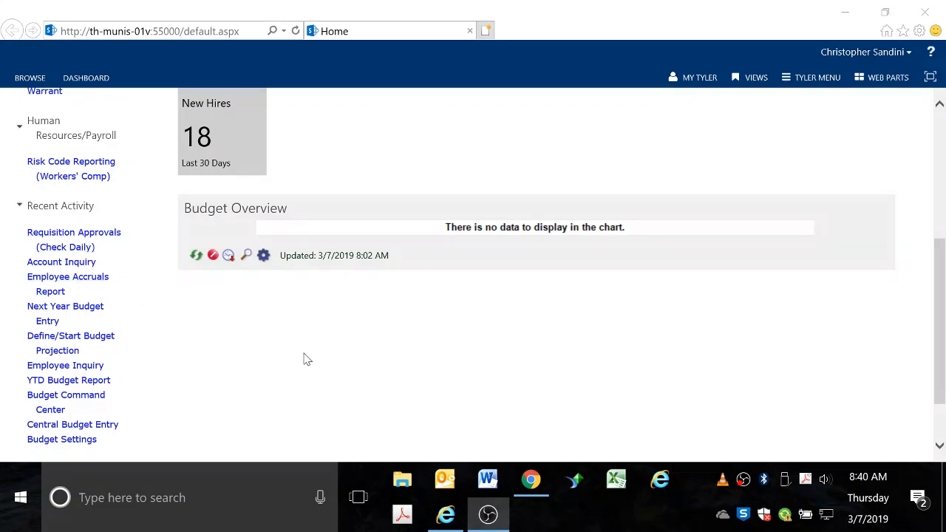
{"action": "scroll", "coordinate": [344, 336], "scroll_direction": "up", "scroll_amount": 7}
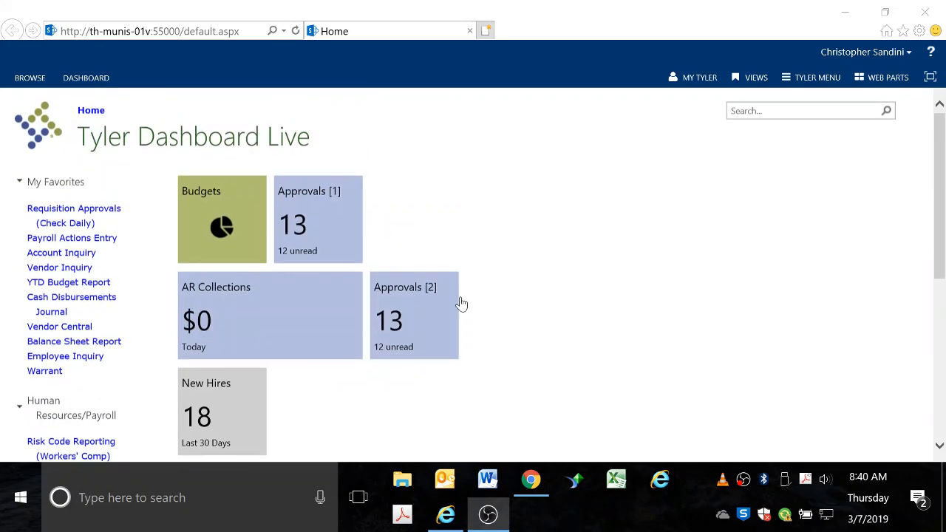
{"action": "left_click", "coordinate": [806, 78]}
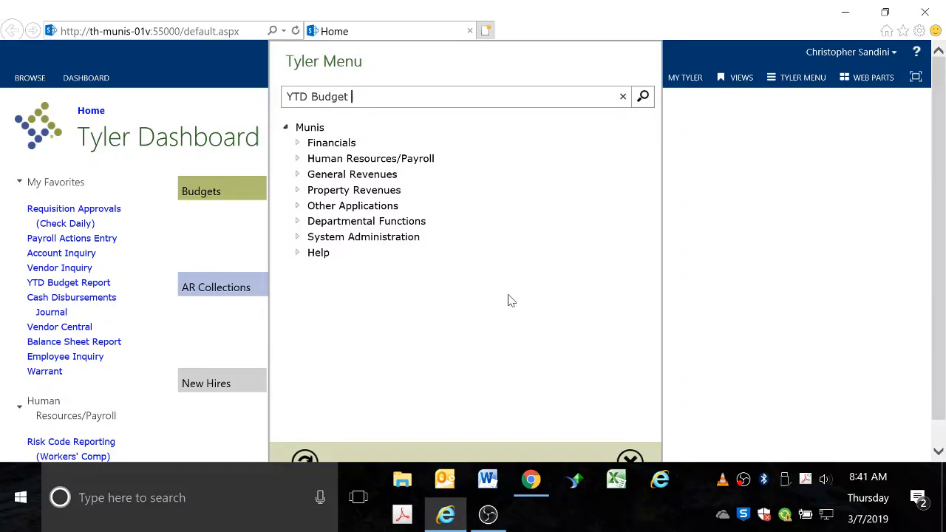
{"action": "left_click", "coordinate": [643, 98]}
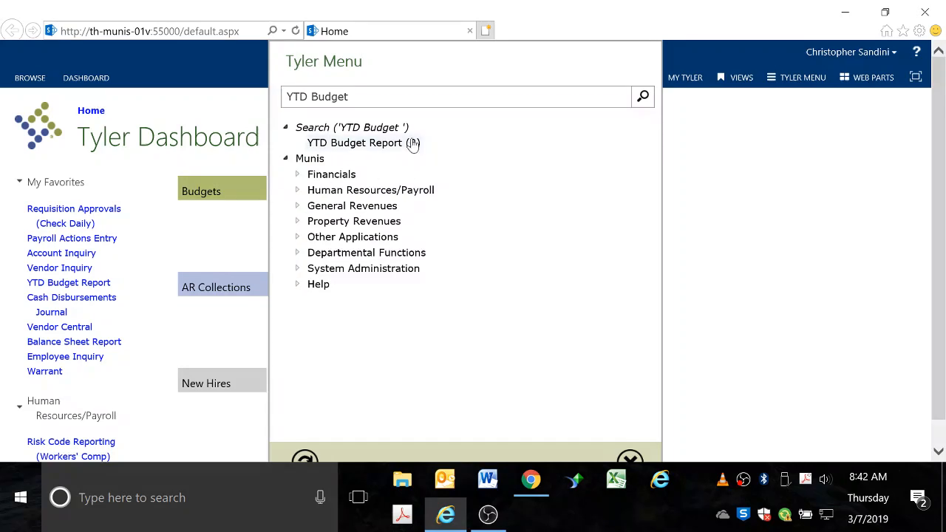
{"action": "left_click", "coordinate": [365, 147]}
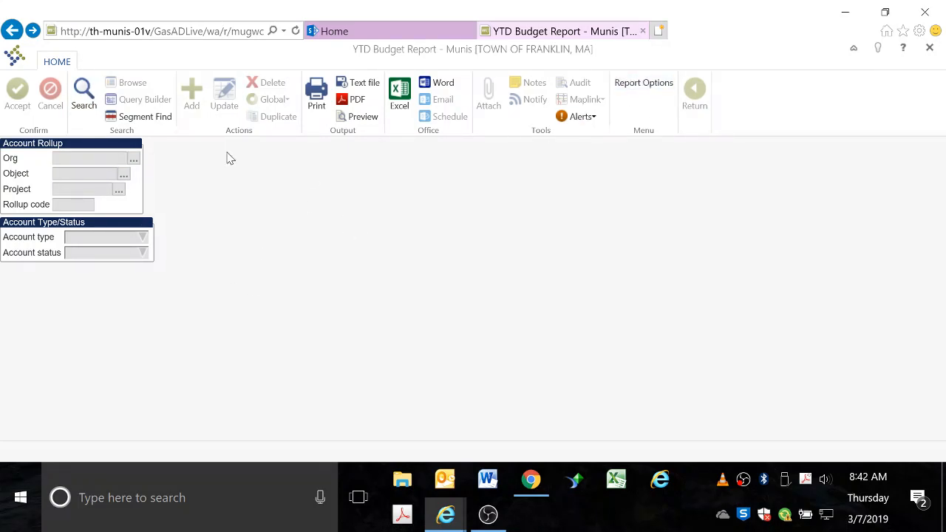
Start a segment find for the report and set Fund to 0100, GENERAL FUND.
{"action": "left_click", "coordinate": [145, 118]}
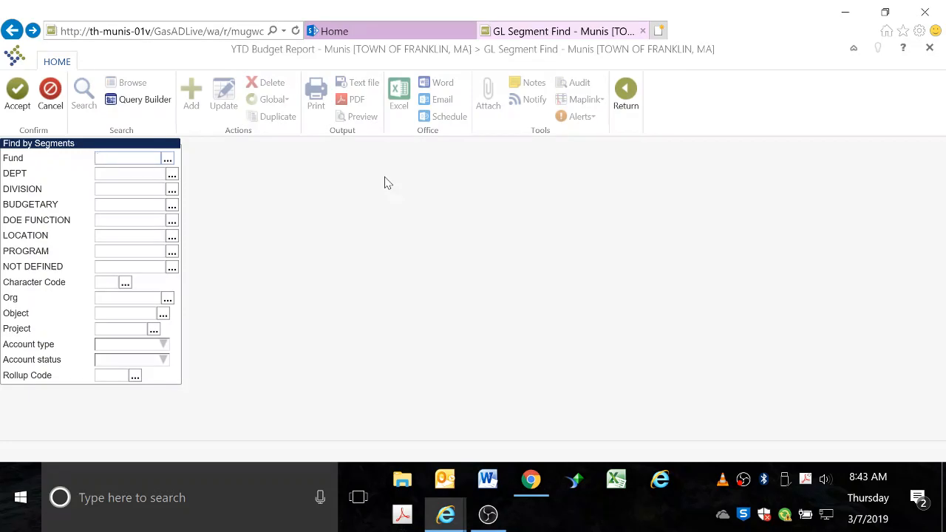
{"action": "left_click", "coordinate": [168, 159]}
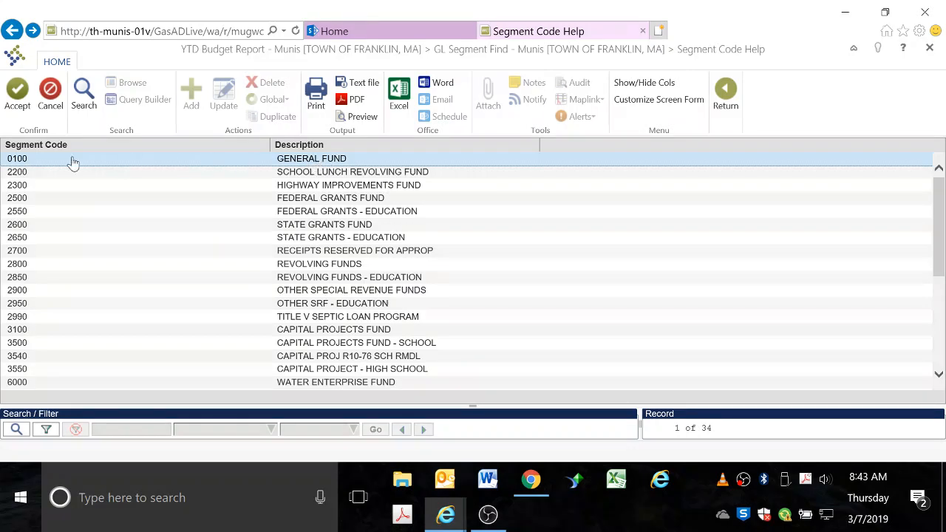
{"action": "double_click", "coordinate": [342, 161]}
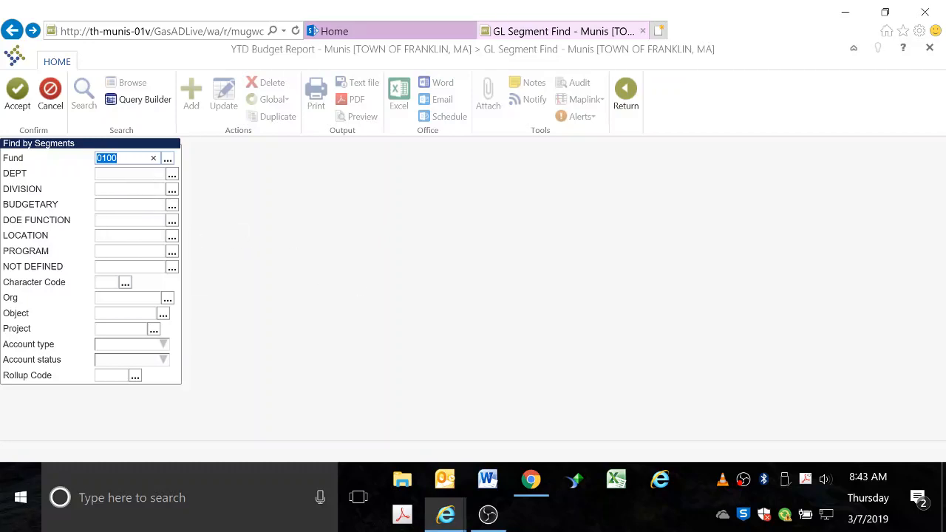
{"action": "key", "text": "Tab"}
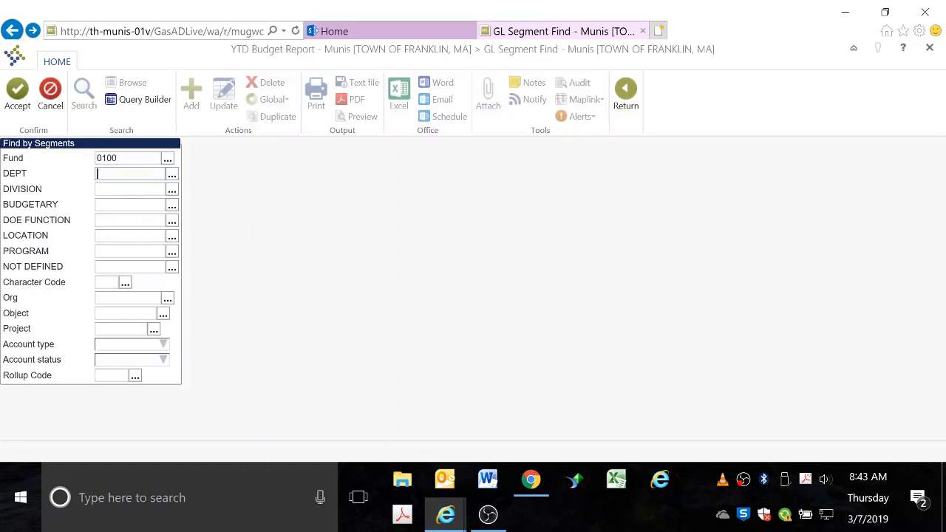
Look up the department codes and set DEPT to 135, COMPTROLLER.
{"action": "left_click", "coordinate": [171, 177]}
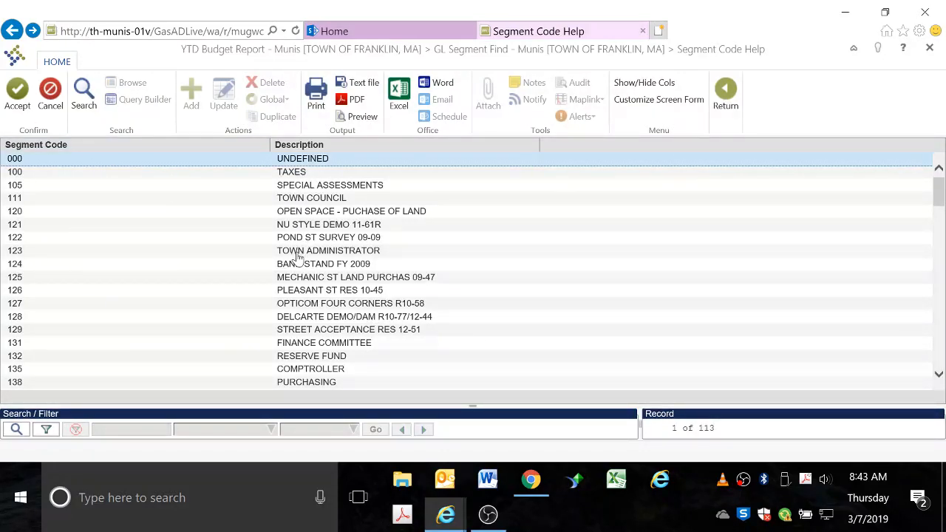
{"action": "scroll", "coordinate": [205, 247], "scroll_direction": "down", "scroll_amount": 3}
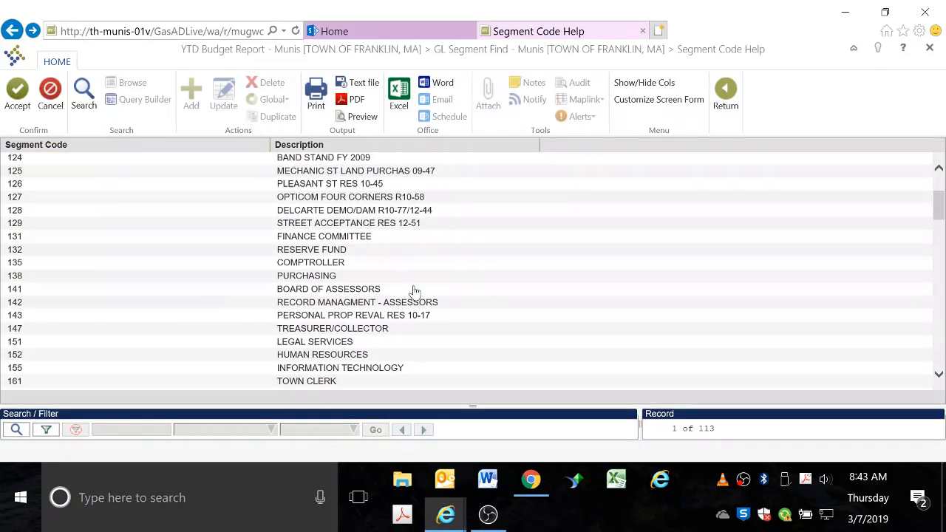
{"action": "scroll", "coordinate": [351, 303], "scroll_direction": "up", "scroll_amount": 2}
{"action": "scroll", "coordinate": [352, 303], "scroll_direction": "up", "scroll_amount": 2}
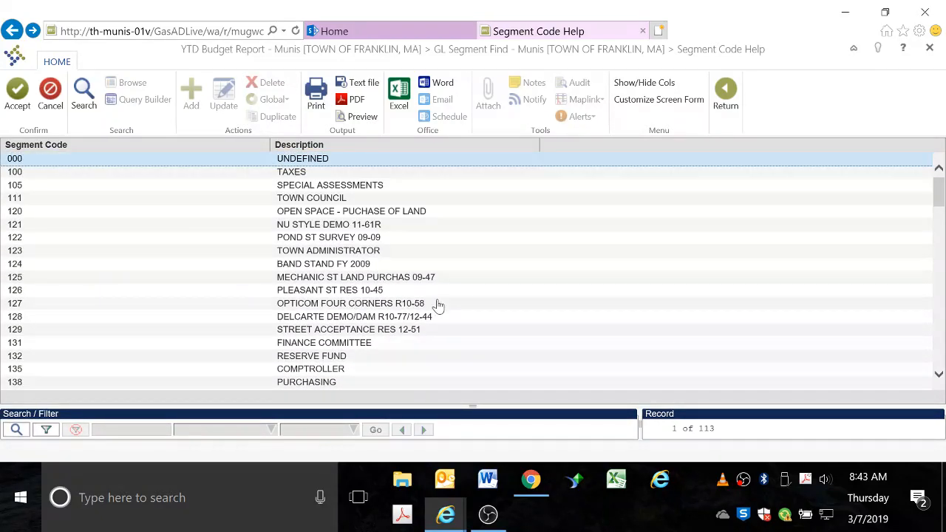
{"action": "scroll", "coordinate": [217, 240], "scroll_direction": "down", "scroll_amount": 3}
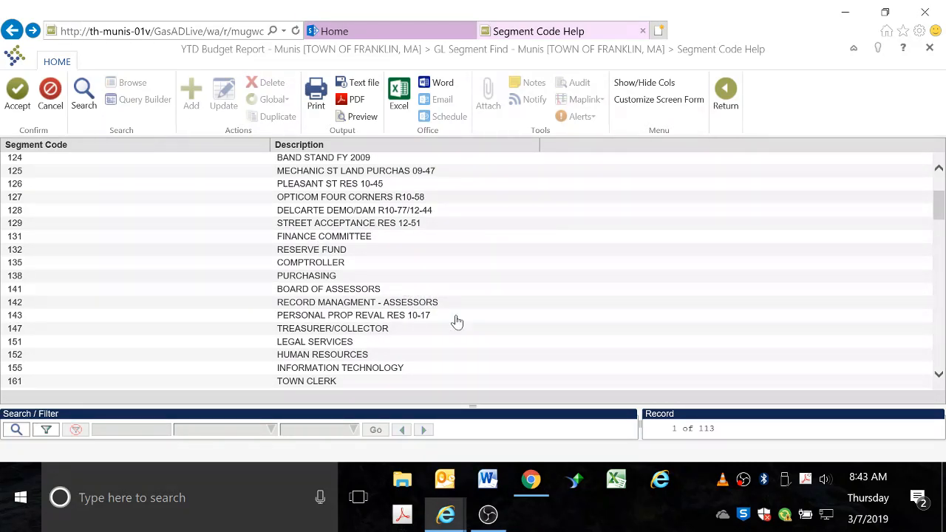
{"action": "scroll", "coordinate": [392, 277], "scroll_direction": "up", "scroll_amount": 3}
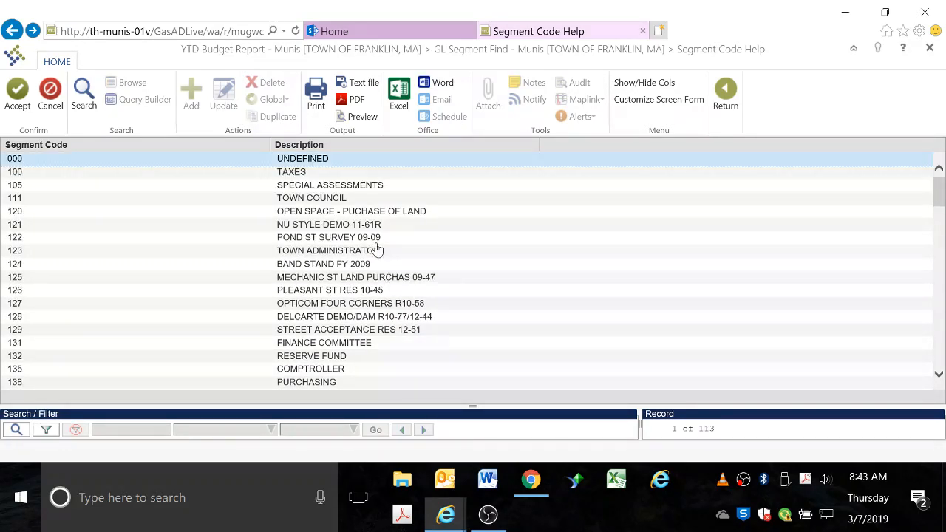
{"action": "scroll", "coordinate": [360, 306], "scroll_direction": "down", "scroll_amount": 3}
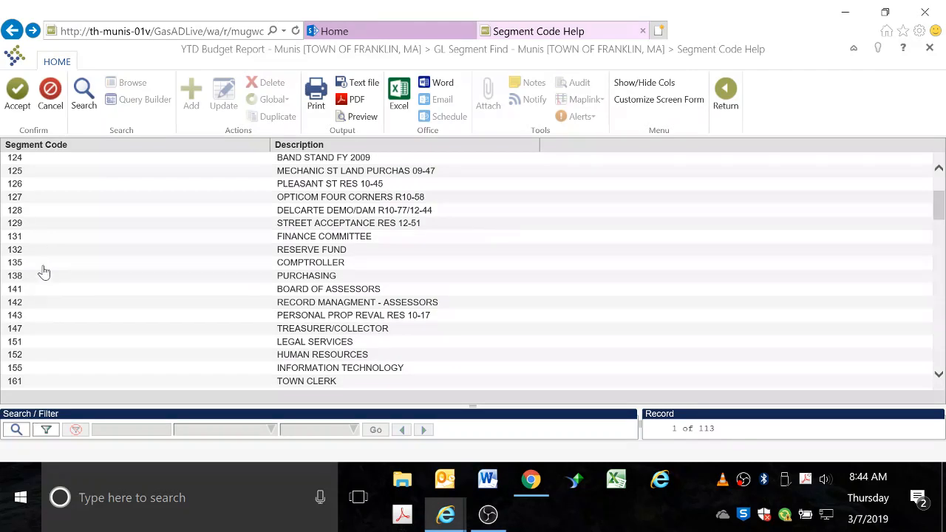
{"action": "double_click", "coordinate": [323, 266]}
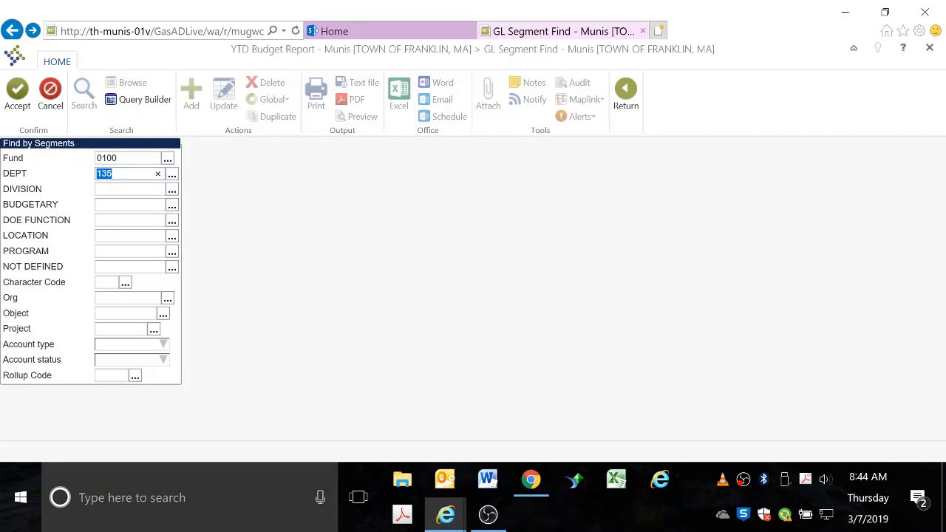
Restrict the segment find to the Expense account type and run it.
{"action": "left_click", "coordinate": [124, 158]}
{"action": "left_click", "coordinate": [128, 174]}
{"action": "left_click", "coordinate": [164, 344]}
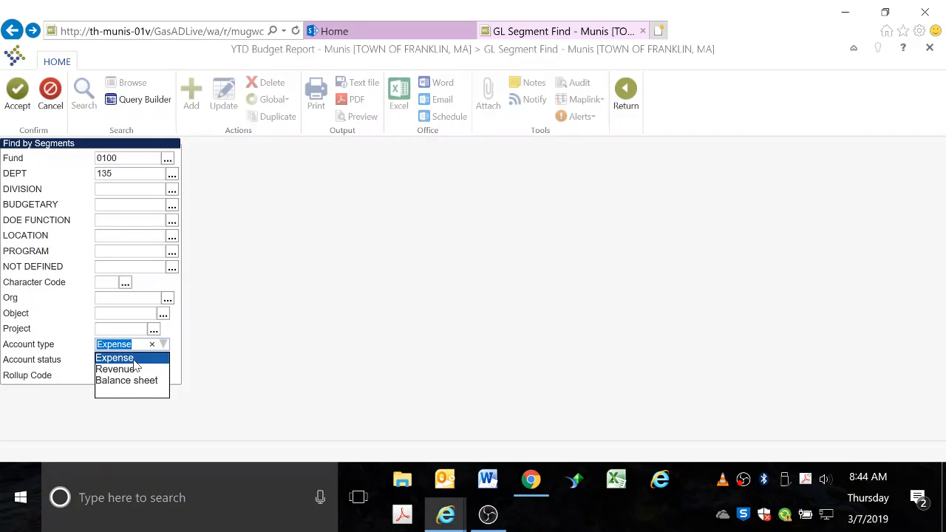
{"action": "key", "text": "Tab"}
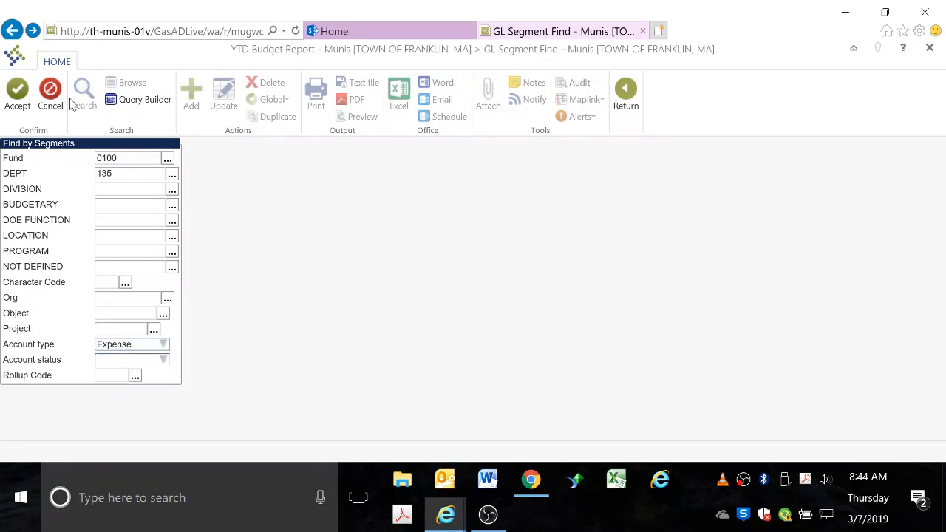
{"action": "left_click", "coordinate": [19, 94]}
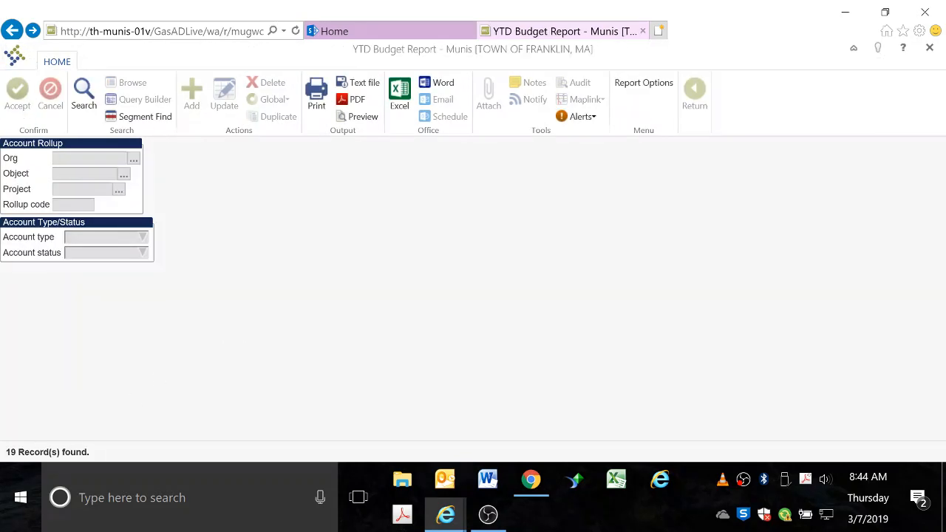
Open the report options, check the sequence, title and print settings, accept them as they are and return to the report.
{"action": "left_click_drag", "start_coordinate": [6, 452], "coordinate": [87, 451]}
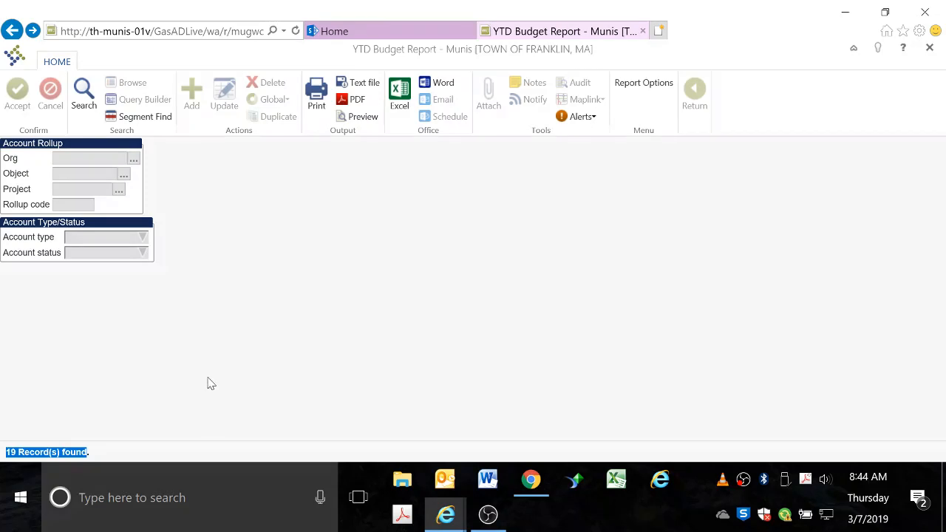
{"action": "left_click", "coordinate": [134, 427]}
{"action": "left_click", "coordinate": [644, 85]}
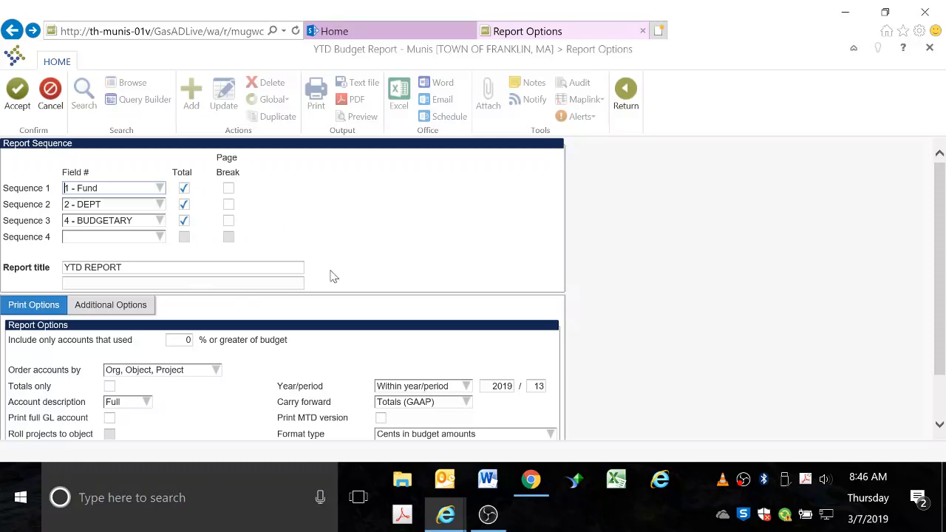
{"action": "scroll", "coordinate": [521, 239], "scroll_direction": "down", "scroll_amount": 2}
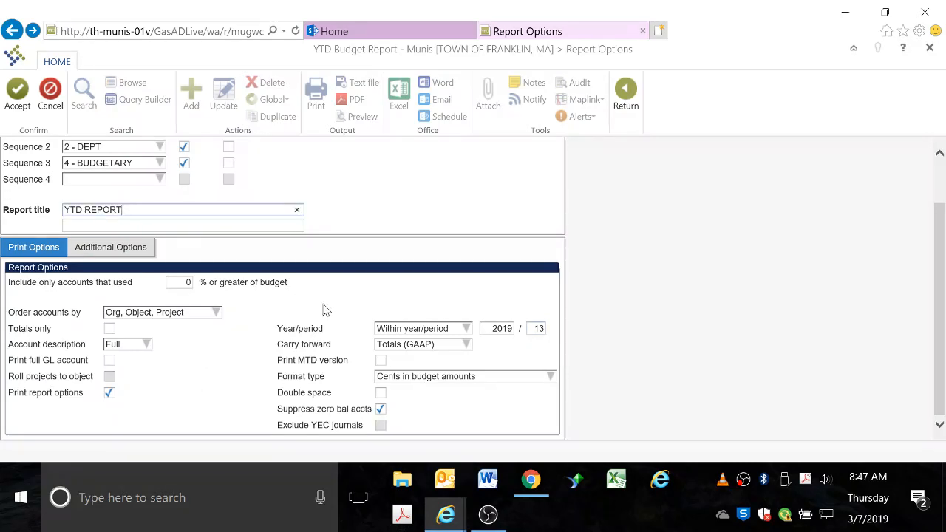
{"action": "left_click_drag", "start_coordinate": [122, 210], "coordinate": [64, 210]}
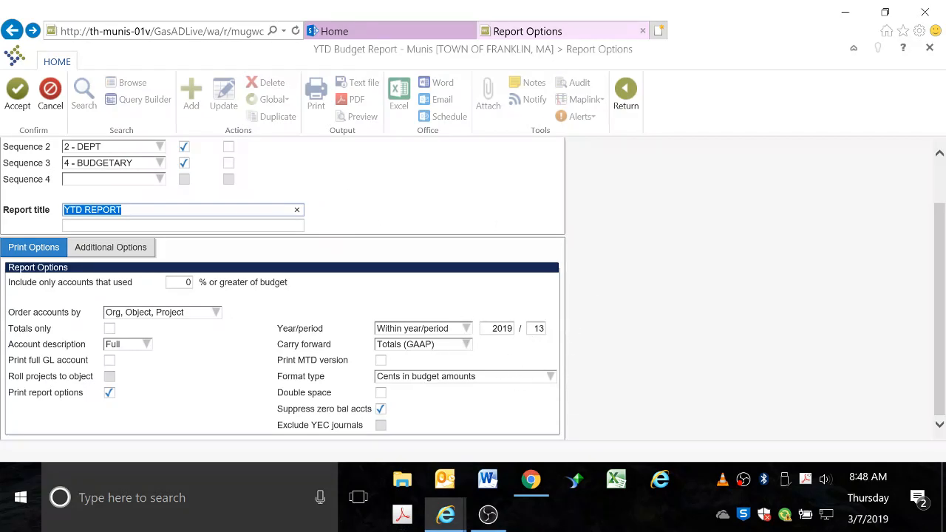
{"action": "left_click", "coordinate": [19, 90]}
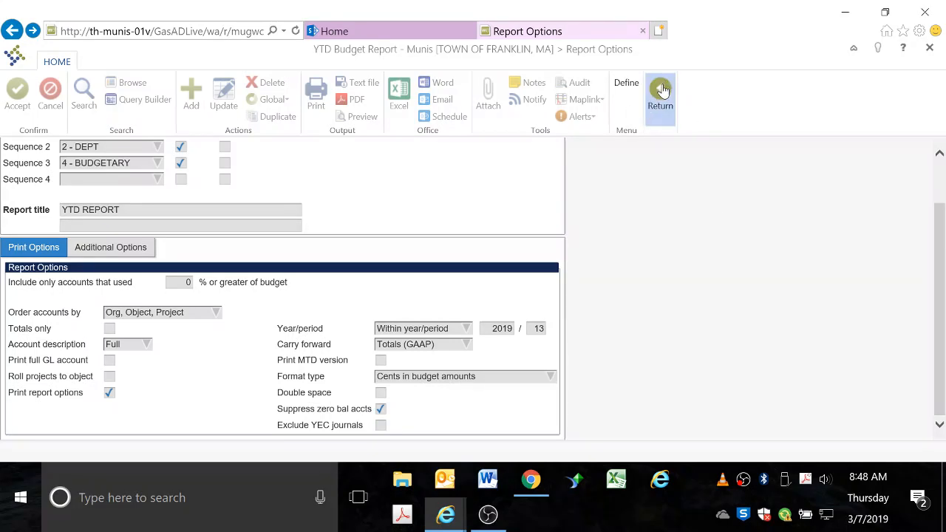
{"action": "left_click", "coordinate": [662, 90]}
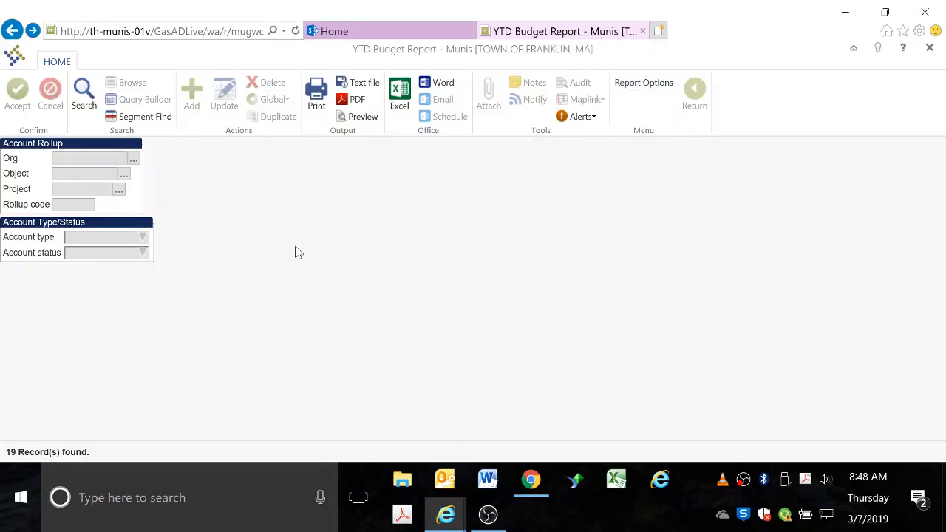
Output the YTD budget report as a PDF and open the file in Adobe Acrobat Pro.
{"action": "left_click", "coordinate": [355, 102]}
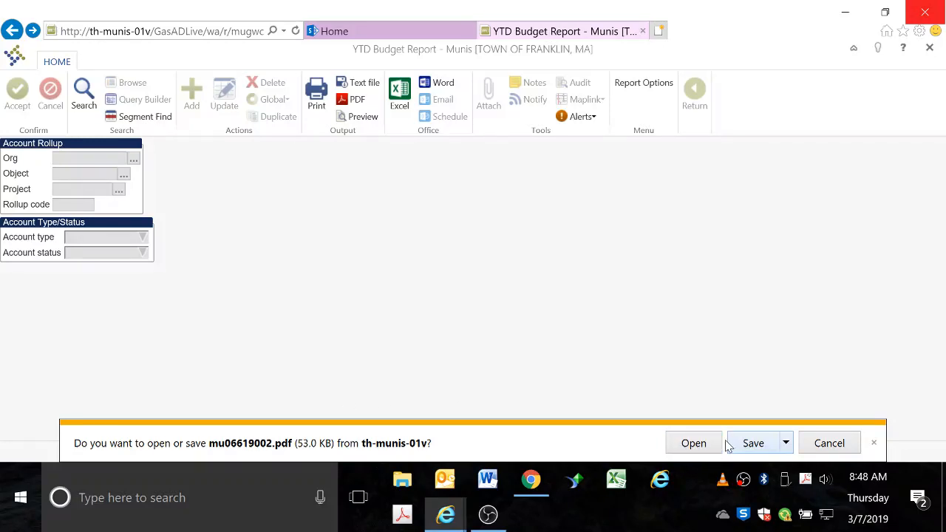
{"action": "left_click", "coordinate": [694, 442]}
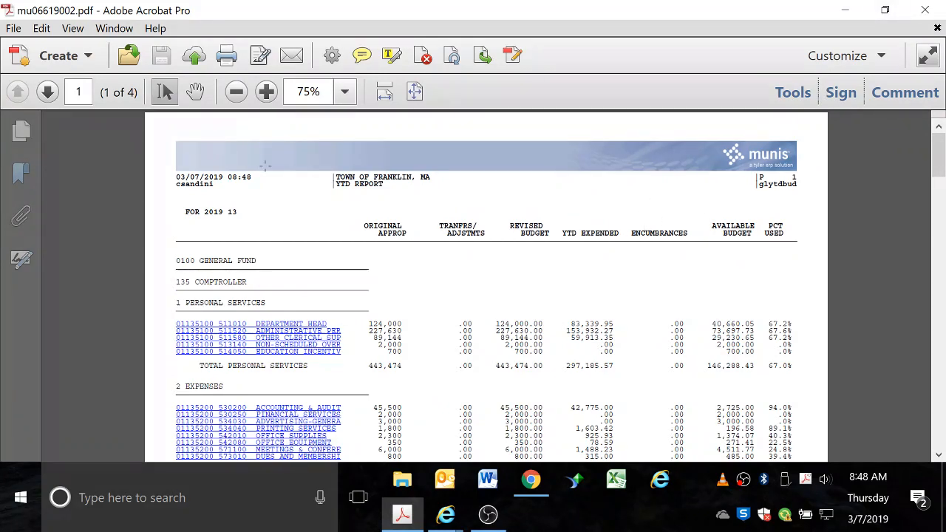
Enlarge the PDF and examine the Comptroller section's personal services, expenses and encumbrances.
{"action": "left_click", "coordinate": [265, 93]}
{"action": "scroll", "coordinate": [372, 284], "scroll_direction": "down", "scroll_amount": 1}
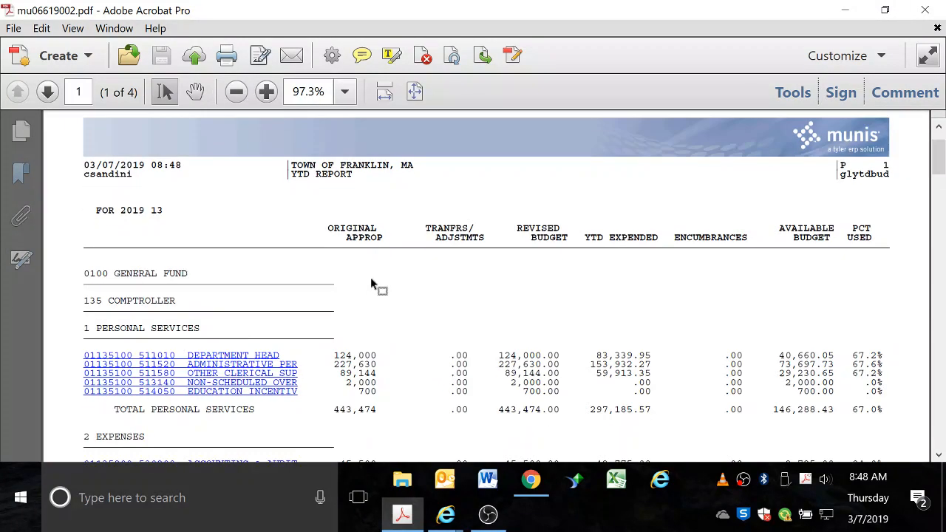
{"action": "scroll", "coordinate": [372, 288], "scroll_direction": "down", "scroll_amount": 3}
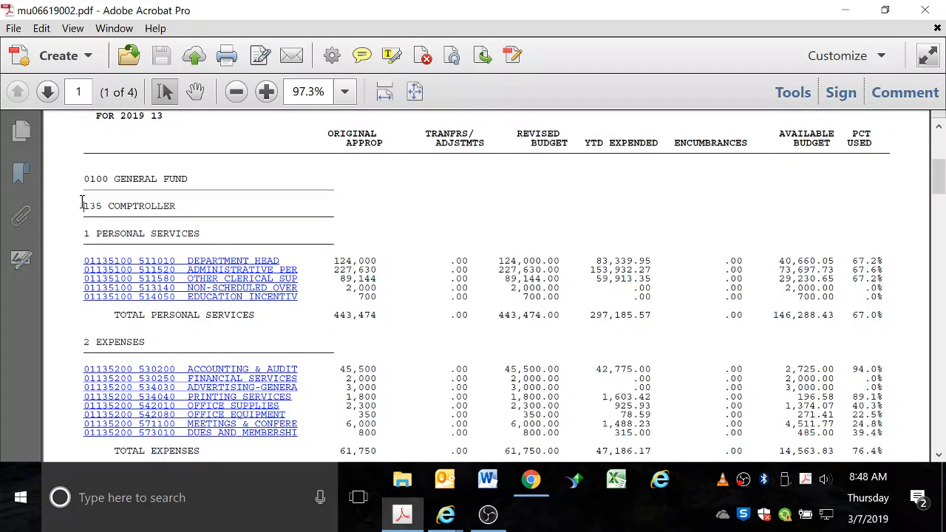
{"action": "left_click_drag", "start_coordinate": [82, 204], "coordinate": [192, 199]}
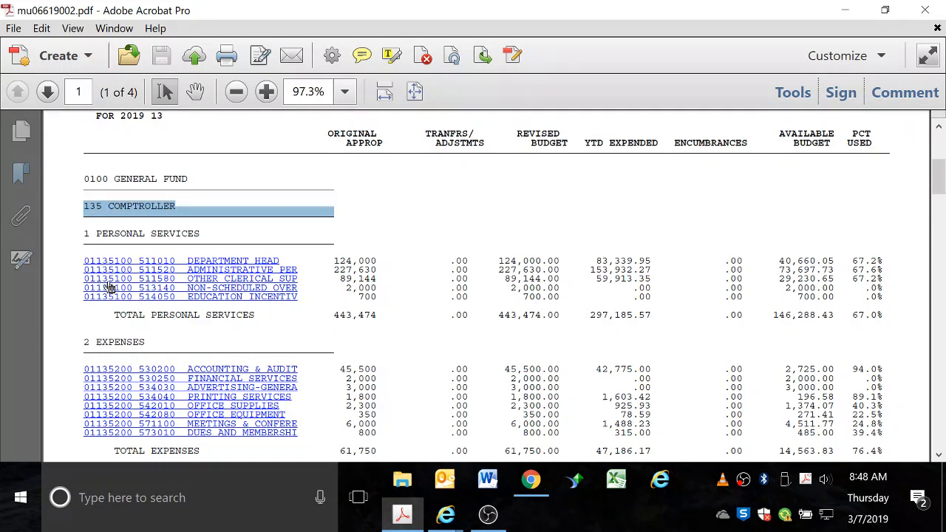
{"action": "left_click", "coordinate": [79, 232]}
{"action": "left_click_drag", "start_coordinate": [201, 233], "coordinate": [96, 230]}
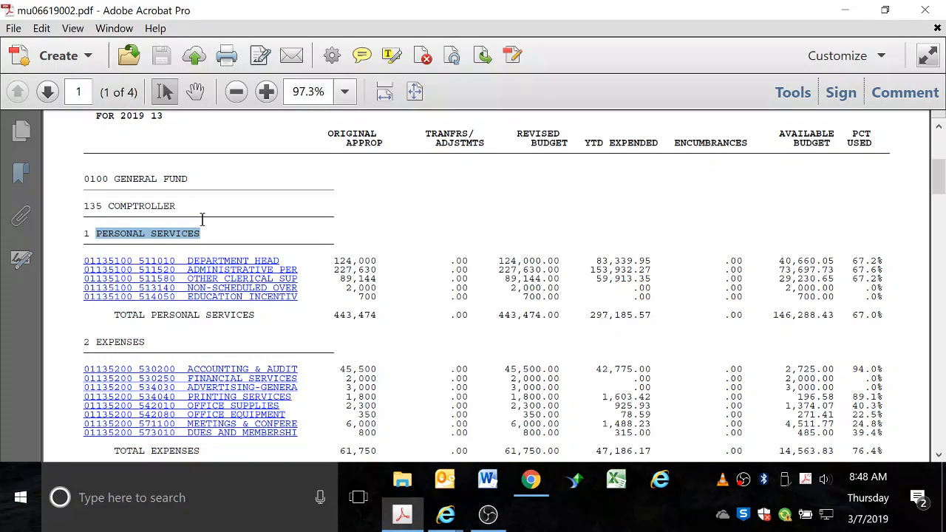
{"action": "scroll", "coordinate": [112, 294], "scroll_direction": "down", "scroll_amount": 4}
{"action": "scroll", "coordinate": [112, 295], "scroll_direction": "down", "scroll_amount": 4}
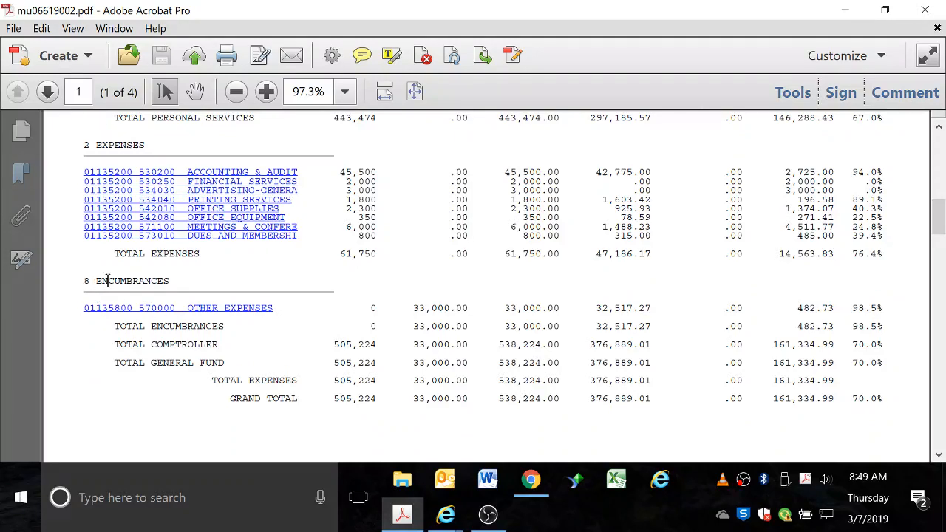
{"action": "triple_click", "coordinate": [107, 281]}
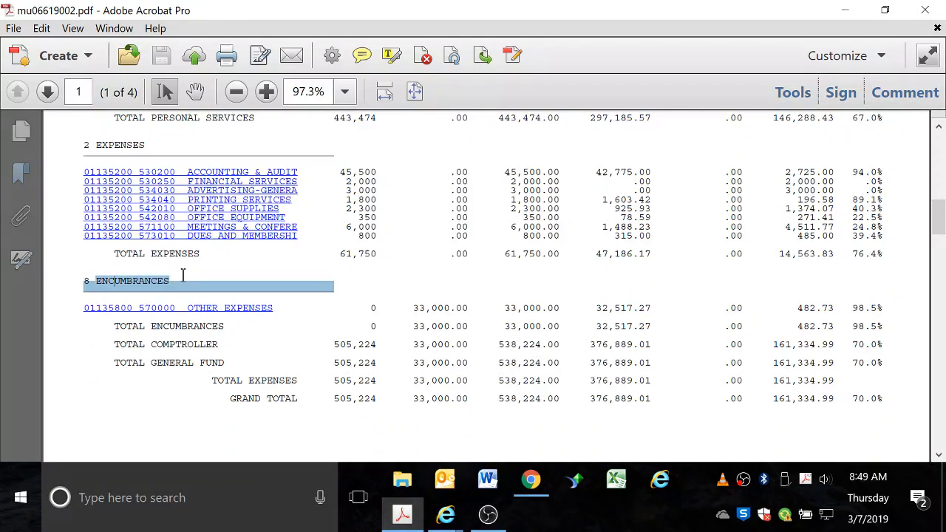
{"action": "left_click", "coordinate": [108, 281]}
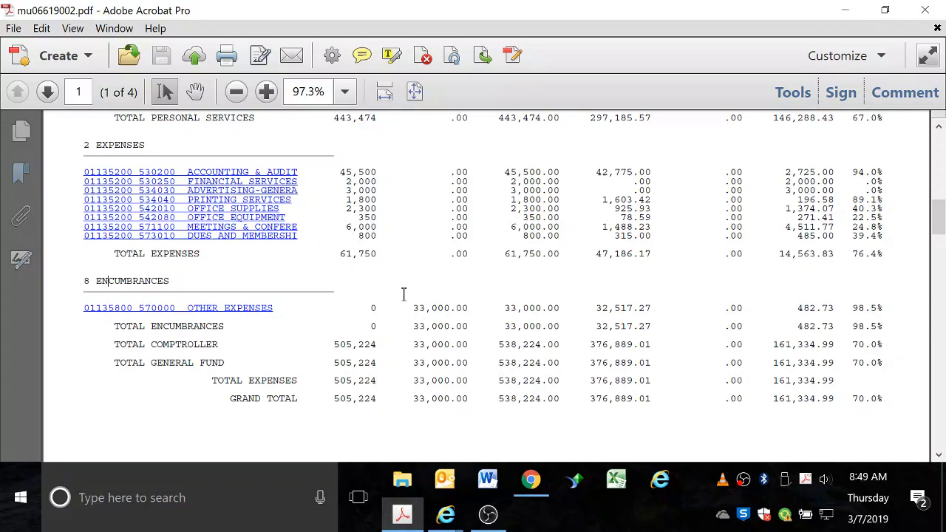
Open the Office Supplies expense account from the report in Munis Account Inquiry, maximize its window and highlight the account name.
{"action": "scroll", "coordinate": [425, 348], "scroll_direction": "up", "scroll_amount": 3}
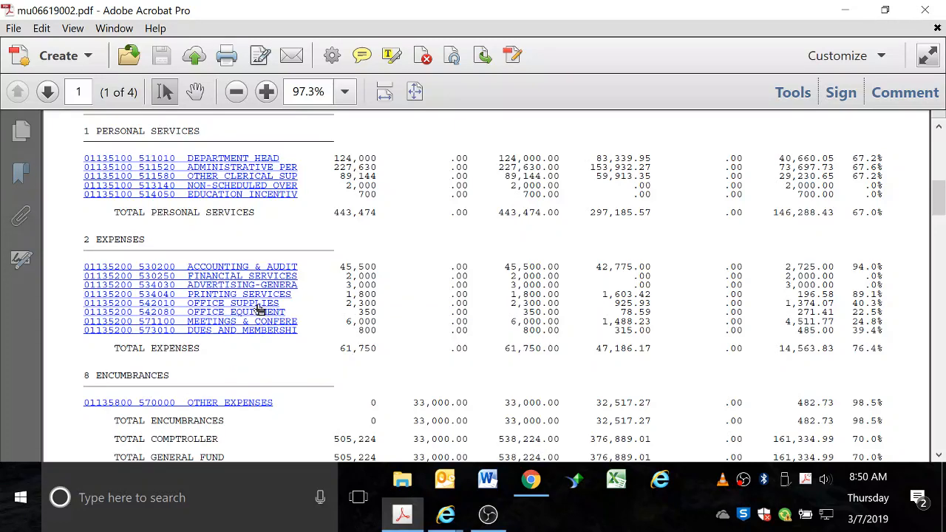
{"action": "left_click", "coordinate": [203, 309]}
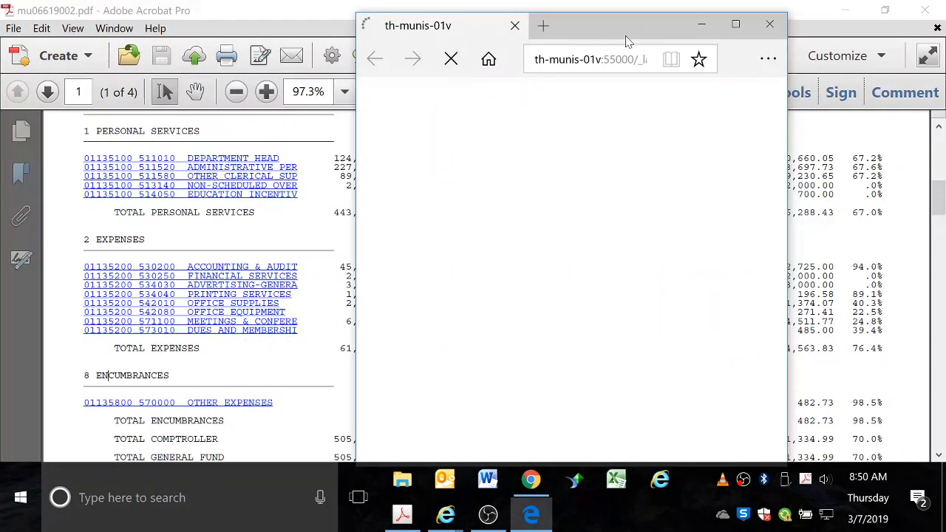
{"action": "left_click", "coordinate": [734, 24]}
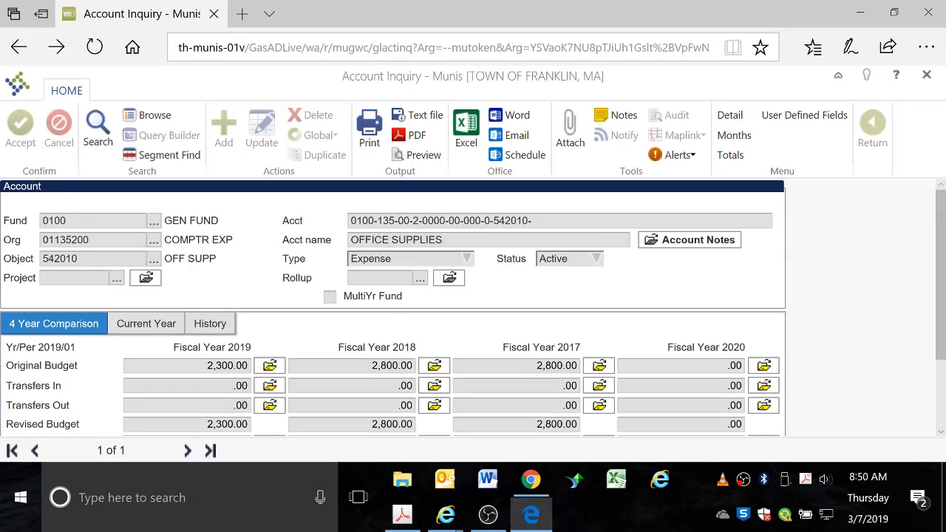
{"action": "left_click", "coordinate": [357, 244]}
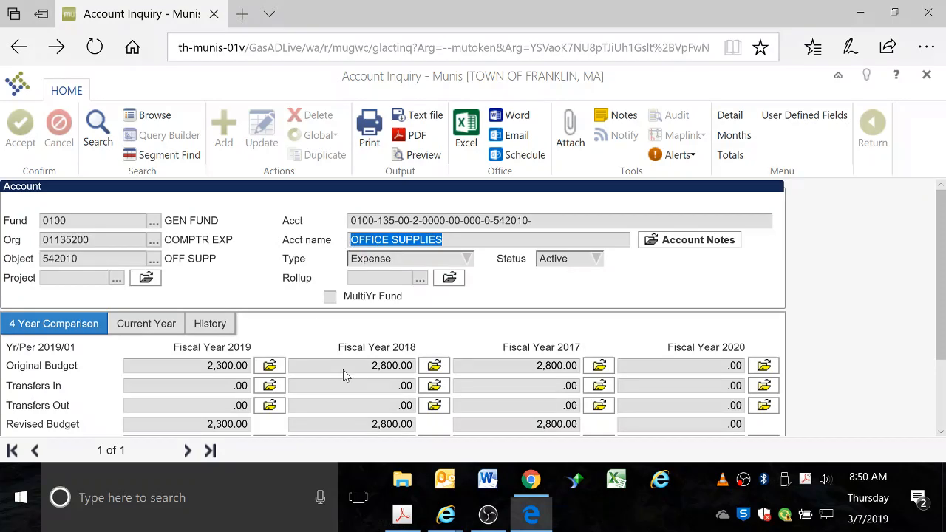
Examine the Office Supplies account's four-year comparison, highlighting the fiscal year 2019 revised budget and available amounts.
{"action": "scroll", "coordinate": [338, 295], "scroll_direction": "down", "scroll_amount": 2}
{"action": "scroll", "coordinate": [377, 337], "scroll_direction": "up", "scroll_amount": 2}
{"action": "scroll", "coordinate": [821, 295], "scroll_direction": "down", "scroll_amount": 2}
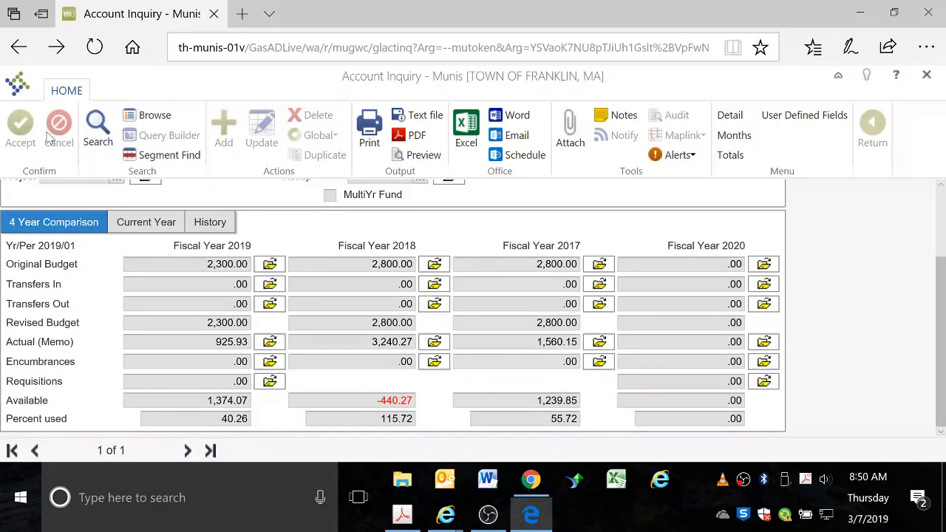
{"action": "scroll", "coordinate": [250, 290], "scroll_direction": "up", "scroll_amount": 3}
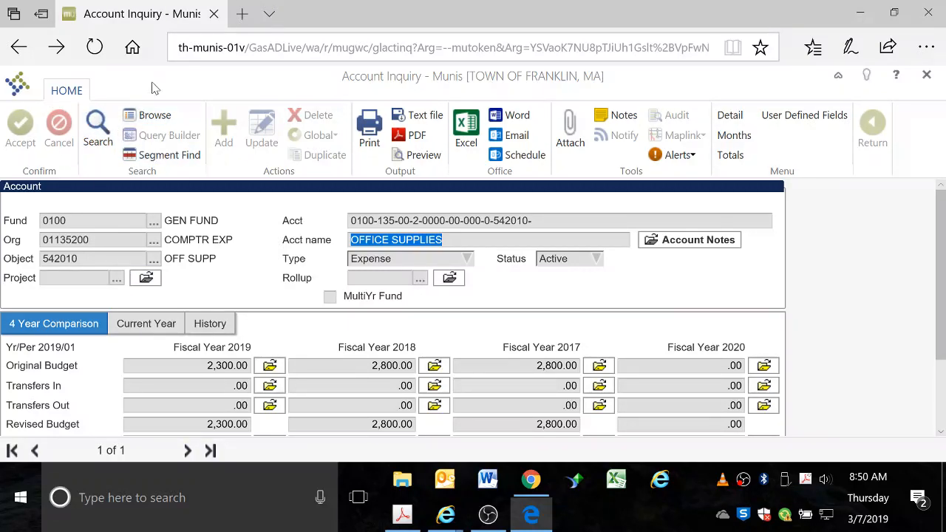
{"action": "scroll", "coordinate": [438, 403], "scroll_direction": "down", "scroll_amount": 2}
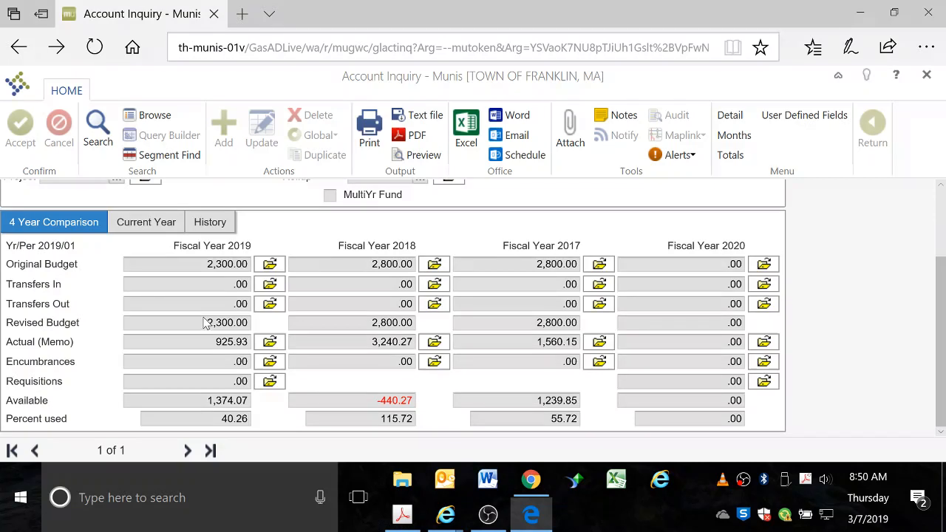
{"action": "left_click_drag", "start_coordinate": [204, 323], "coordinate": [255, 324]}
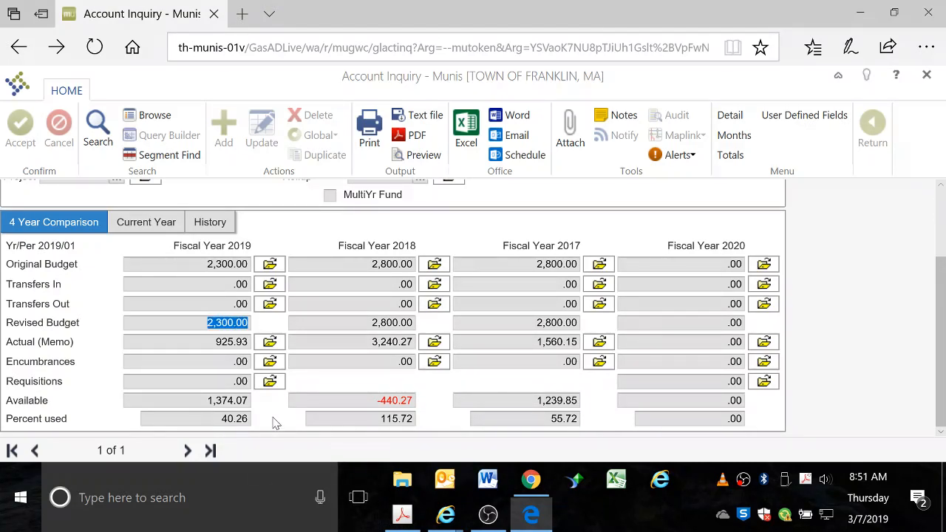
{"action": "left_click_drag", "start_coordinate": [201, 401], "coordinate": [248, 400]}
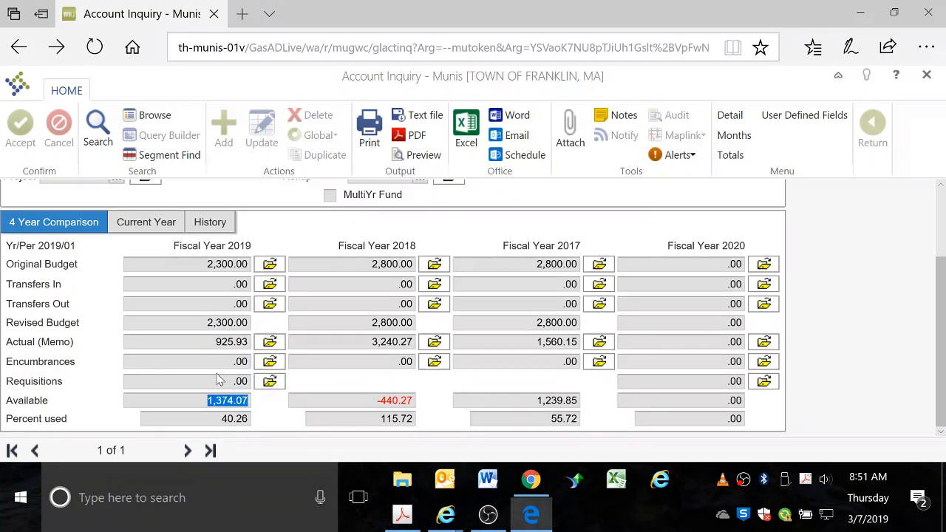
{"action": "left_click", "coordinate": [300, 423]}
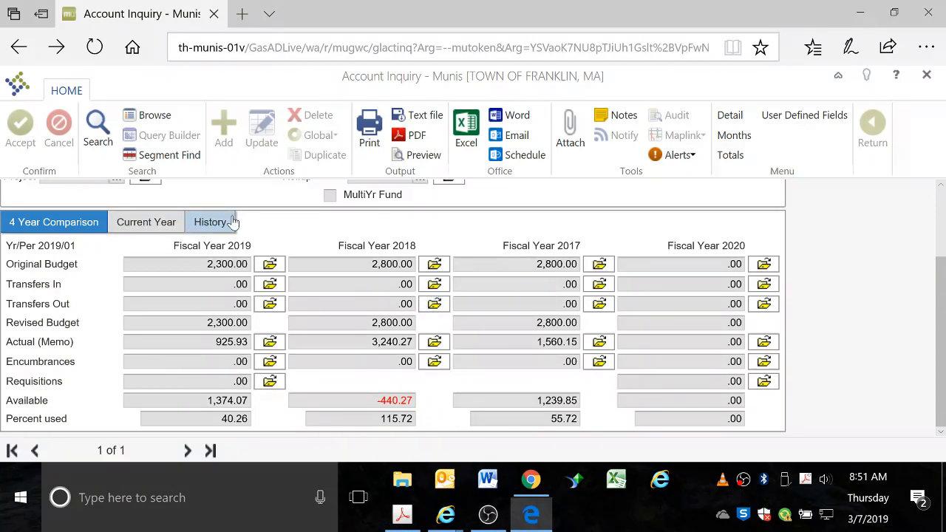
Show the account's history and go back through the earlier fiscal years to 2011.
{"action": "left_click", "coordinate": [210, 224]}
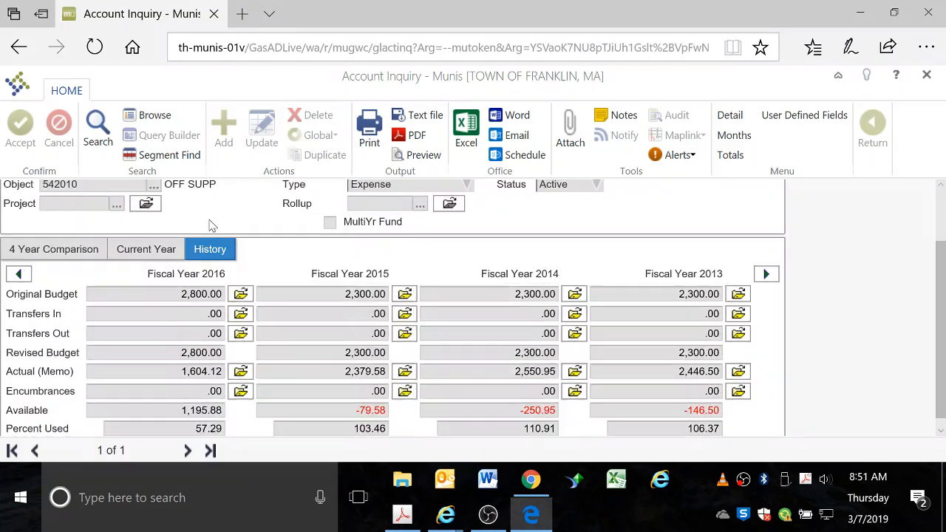
{"action": "scroll", "coordinate": [343, 315], "scroll_direction": "down", "scroll_amount": 1}
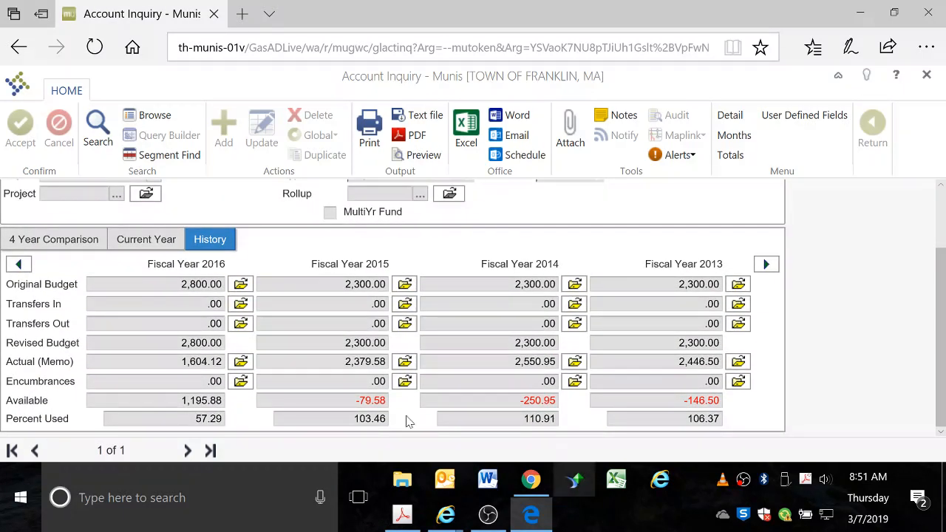
{"action": "left_click", "coordinate": [767, 268]}
{"action": "left_click", "coordinate": [766, 266]}
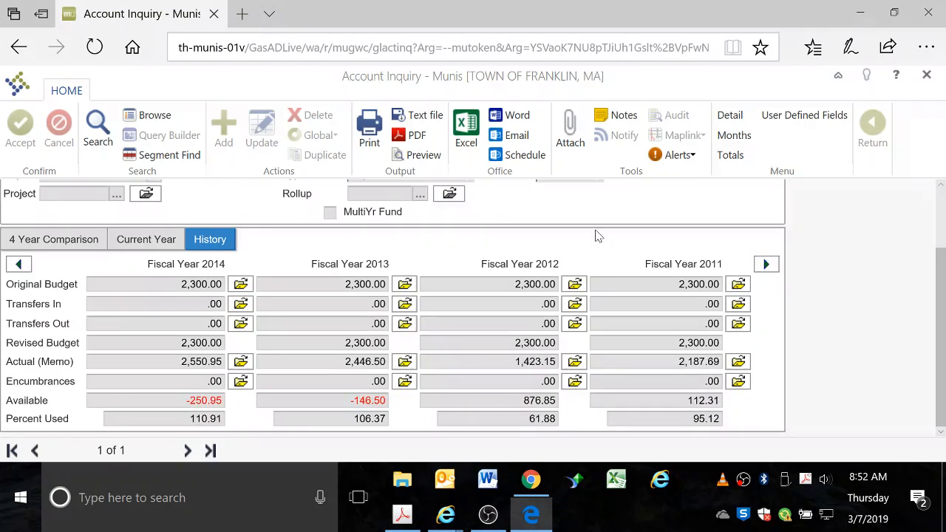
Return to the four-year comparison and examine the fiscal year 2019 actual transactions, including their check, warrant, vendor and voucher details.
{"action": "left_click", "coordinate": [56, 242]}
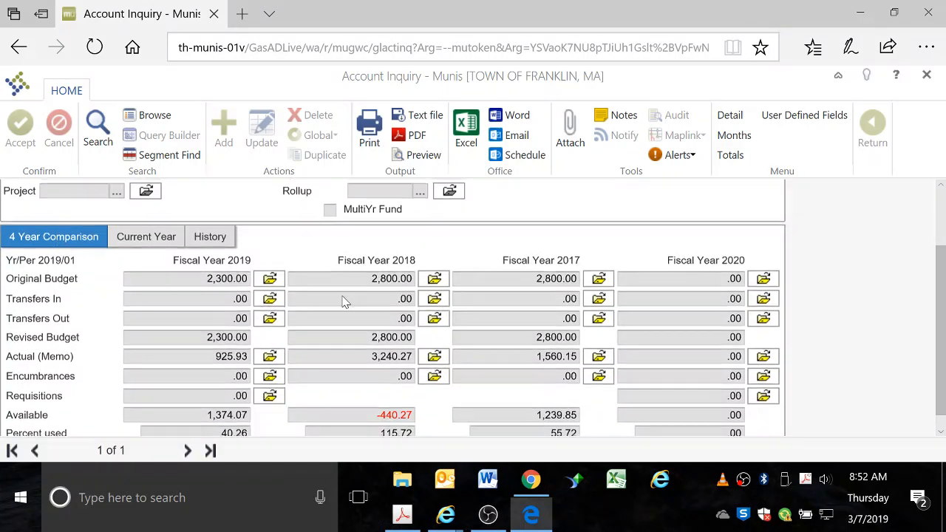
{"action": "scroll", "coordinate": [355, 384], "scroll_direction": "down", "scroll_amount": 1}
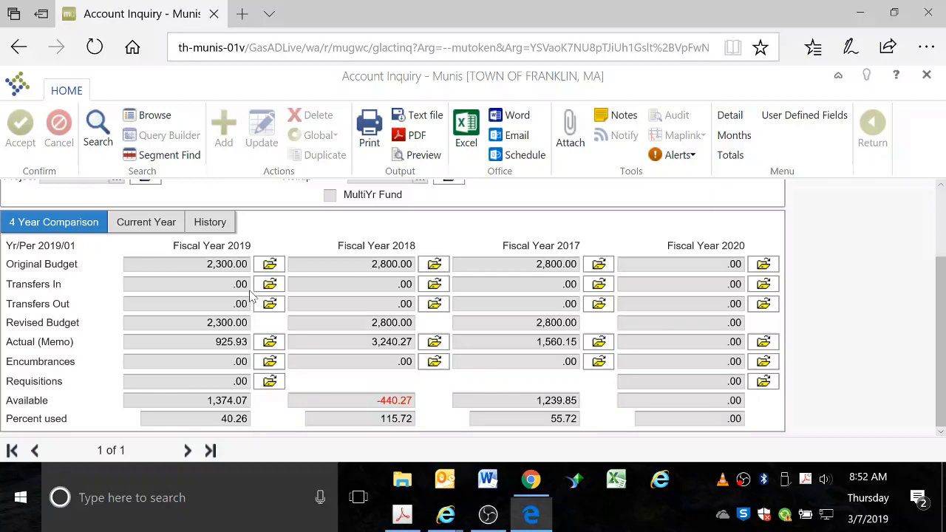
{"action": "left_click", "coordinate": [269, 343]}
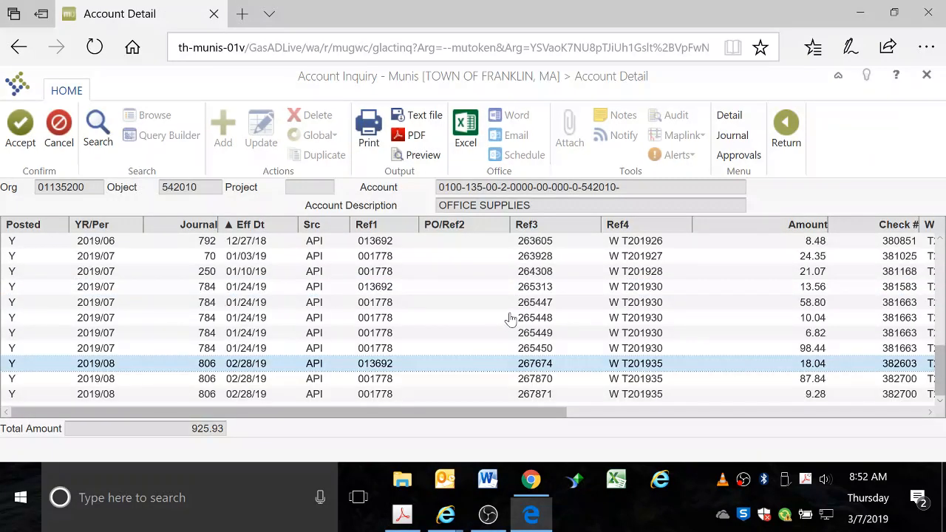
{"action": "left_click_drag", "start_coordinate": [539, 408], "coordinate": [863, 416]}
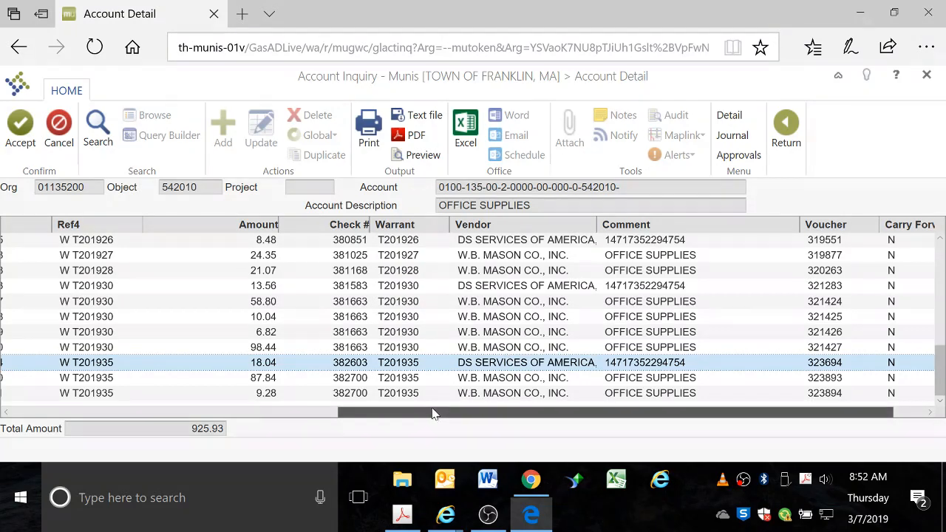
{"action": "left_click_drag", "start_coordinate": [433, 414], "coordinate": [568, 418]}
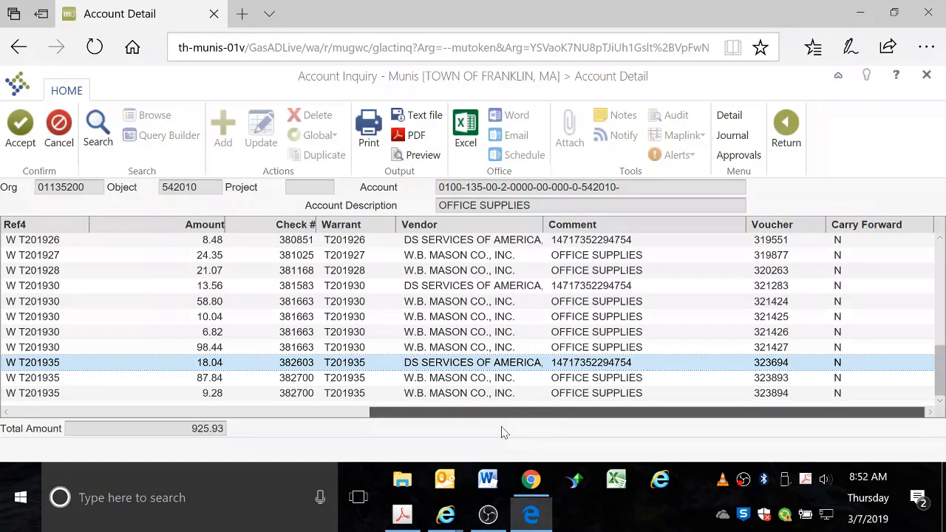
{"action": "left_click_drag", "start_coordinate": [502, 426], "coordinate": [176, 413]}
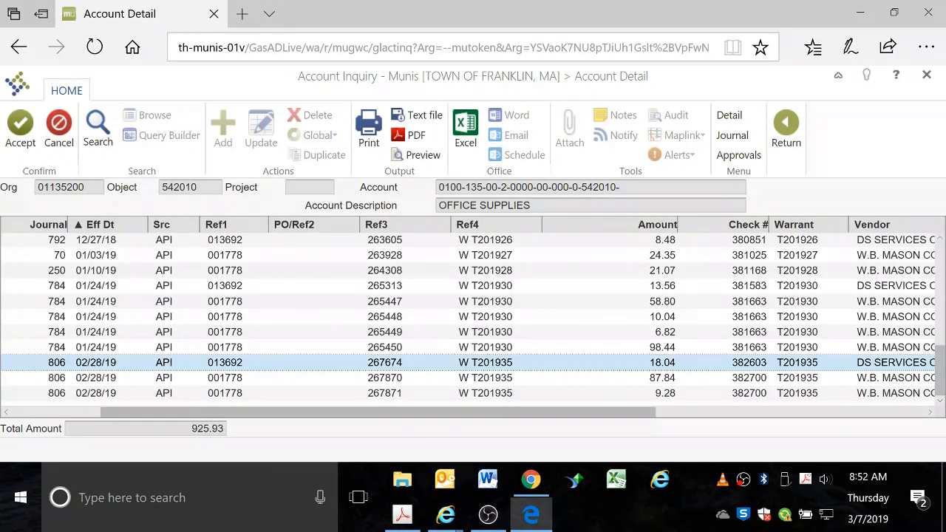
Leave the account detail, close Account Inquiry to return to the PDF in Adobe Acrobat Pro, and check its saving options without saving.
{"action": "left_click", "coordinate": [785, 133]}
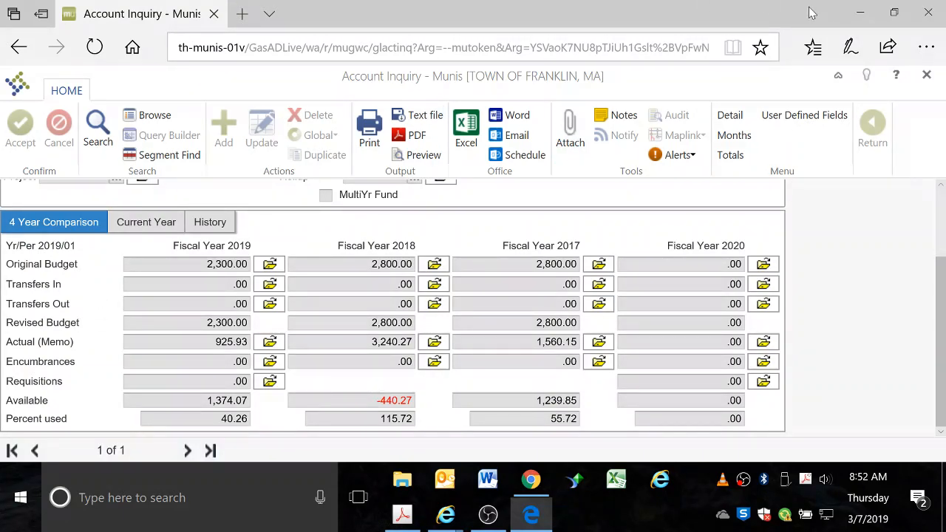
{"action": "left_click", "coordinate": [914, 13]}
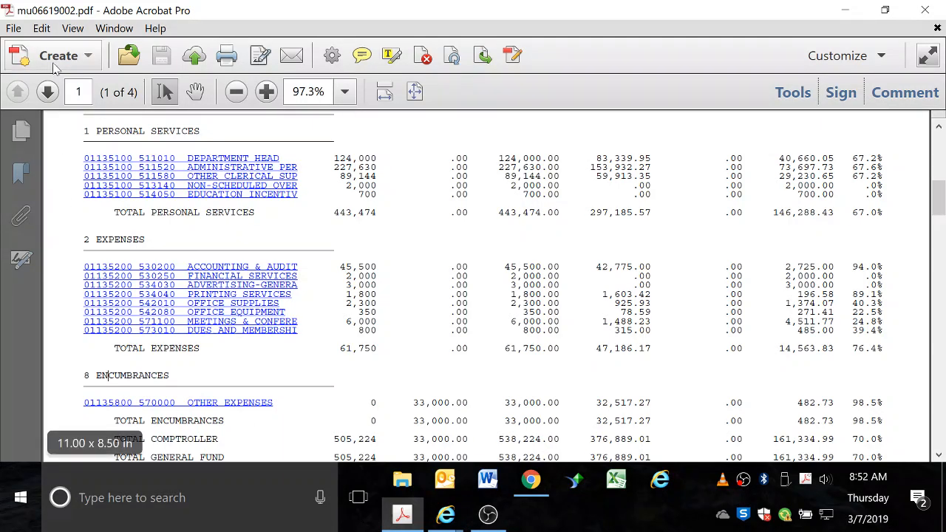
{"action": "left_click", "coordinate": [16, 30]}
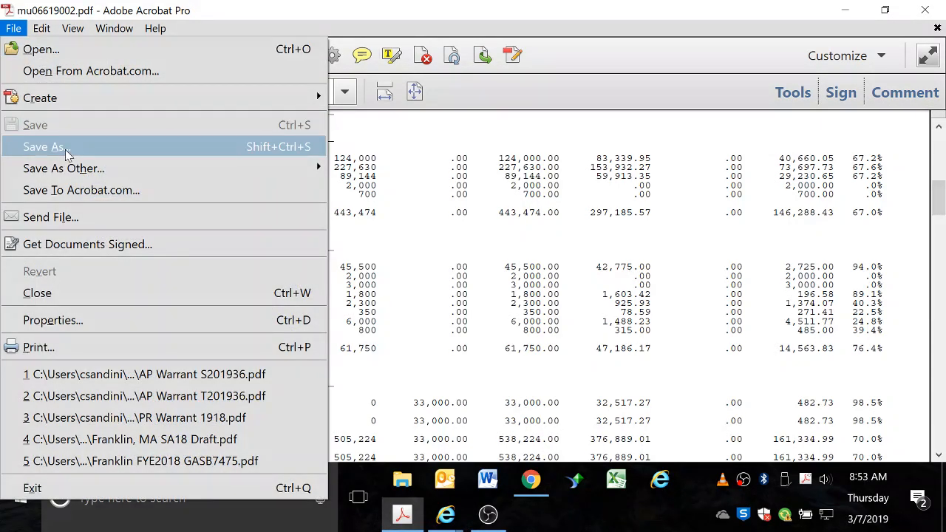
{"action": "left_click", "coordinate": [606, 5]}
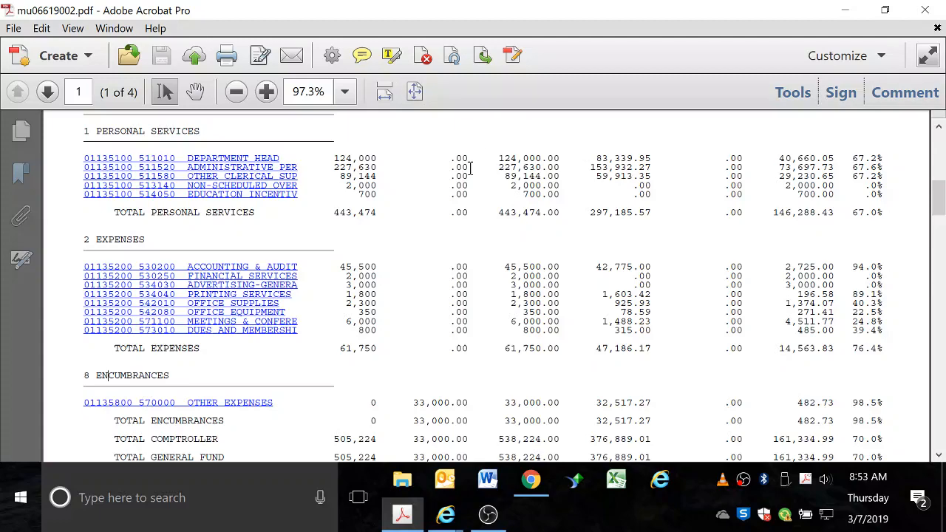
Review the Comptroller budget lines on page 1 of the report and the end of the report on page 2.
{"action": "scroll", "coordinate": [488, 340], "scroll_direction": "up", "scroll_amount": 2}
{"action": "scroll", "coordinate": [487, 349], "scroll_direction": "up", "scroll_amount": 5}
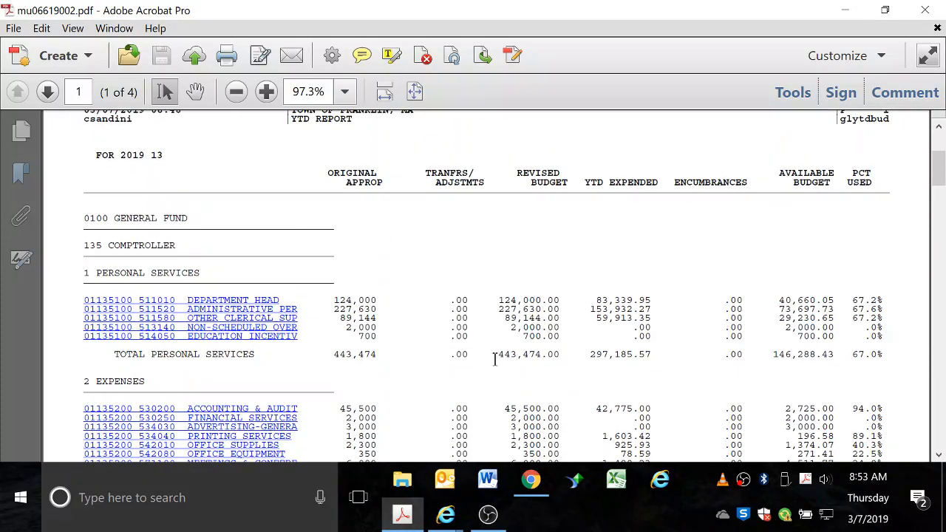
{"action": "scroll", "coordinate": [484, 379], "scroll_direction": "down", "scroll_amount": 5}
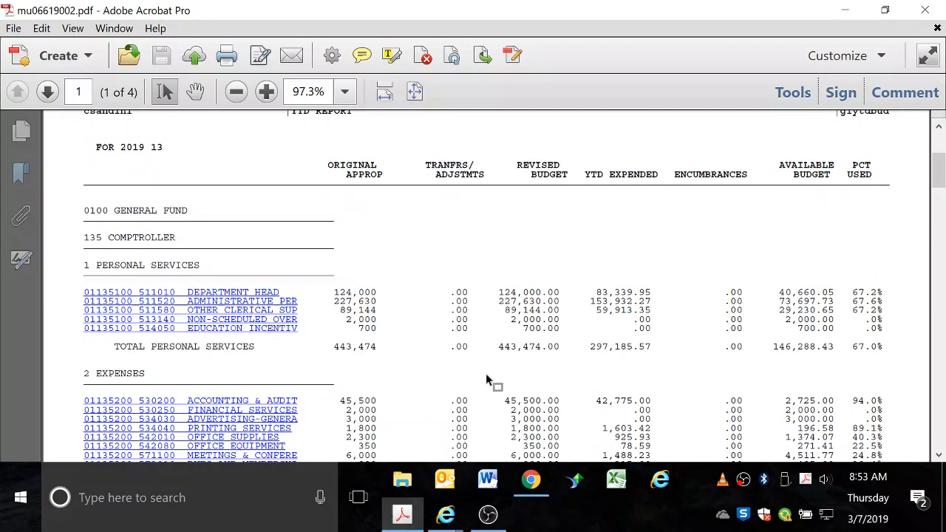
{"action": "scroll", "coordinate": [503, 377], "scroll_direction": "down", "scroll_amount": 2}
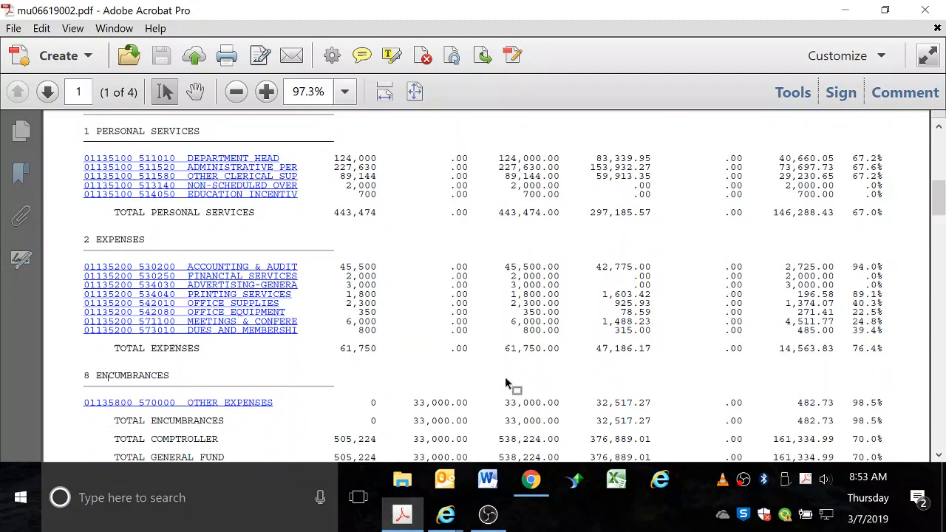
{"action": "scroll", "coordinate": [510, 388], "scroll_direction": "down", "scroll_amount": 5}
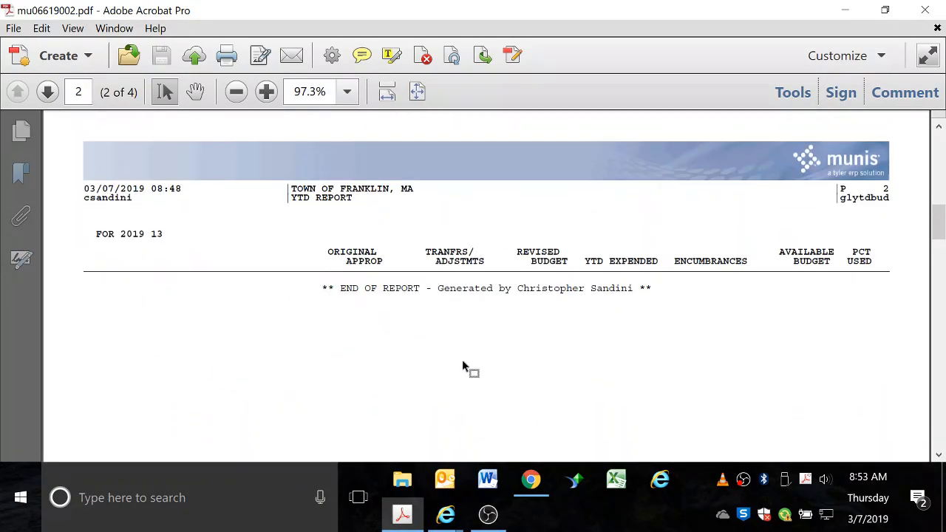
{"action": "scroll", "coordinate": [517, 388], "scroll_direction": "up", "scroll_amount": 4}
{"action": "scroll", "coordinate": [518, 388], "scroll_direction": "up", "scroll_amount": 2}
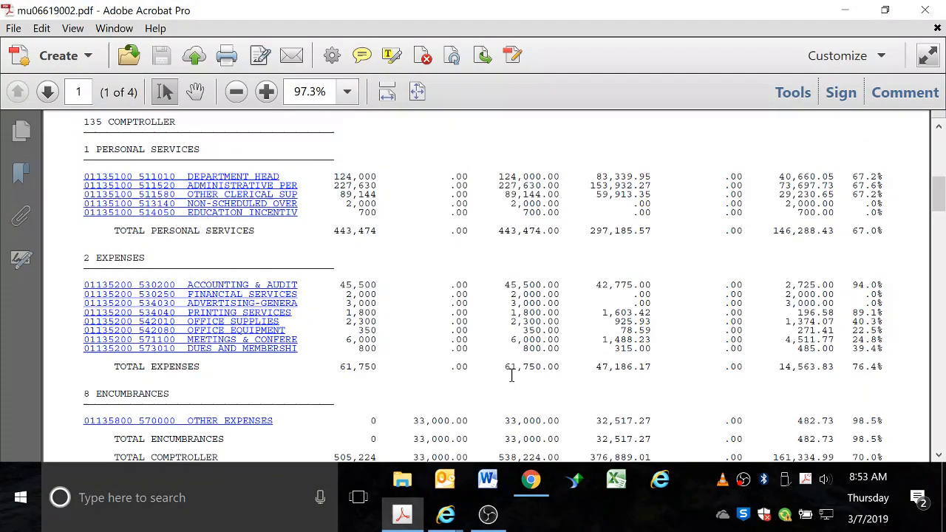
{"action": "scroll", "coordinate": [510, 374], "scroll_direction": "down", "scroll_amount": 2}
{"action": "scroll", "coordinate": [500, 364], "scroll_direction": "down", "scroll_amount": 8}
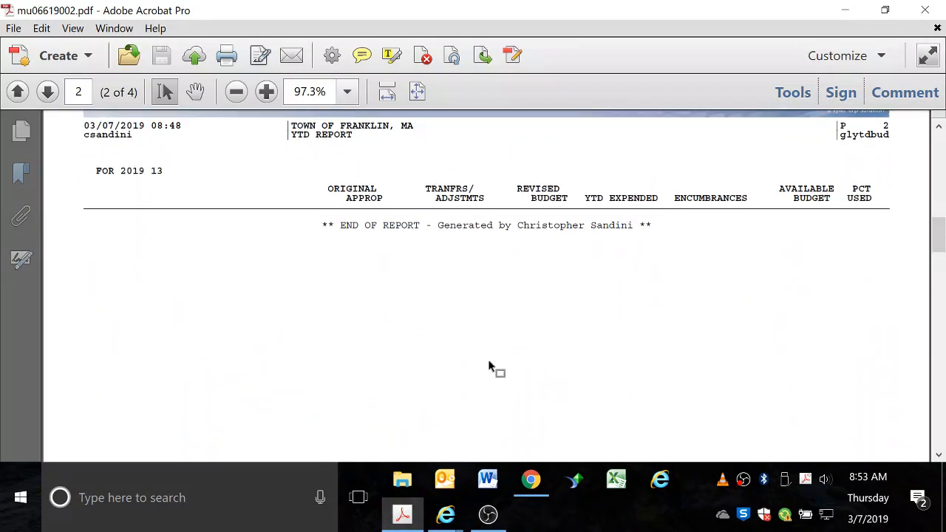
Go to the report settings on page 3 and highlight the Year/Period value.
{"action": "scroll", "coordinate": [484, 357], "scroll_direction": "down", "scroll_amount": 10}
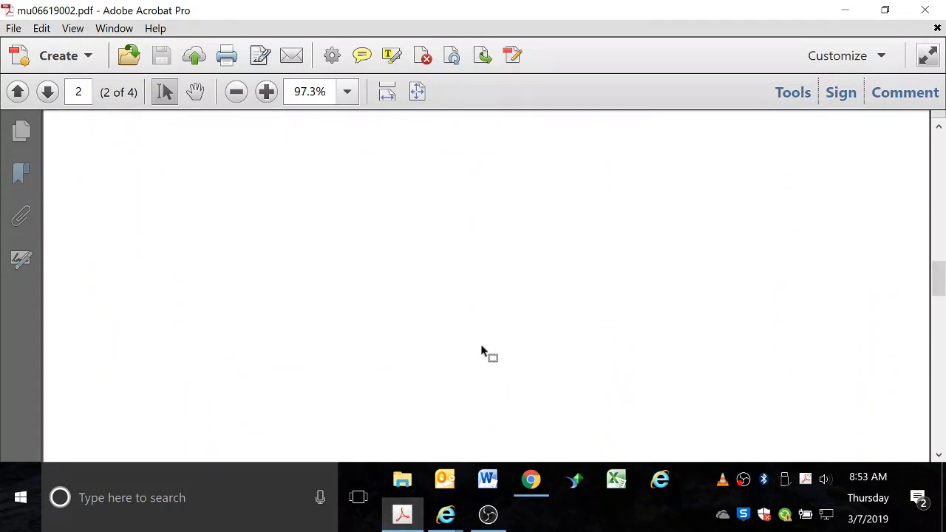
{"action": "scroll", "coordinate": [488, 351], "scroll_direction": "down", "scroll_amount": 3}
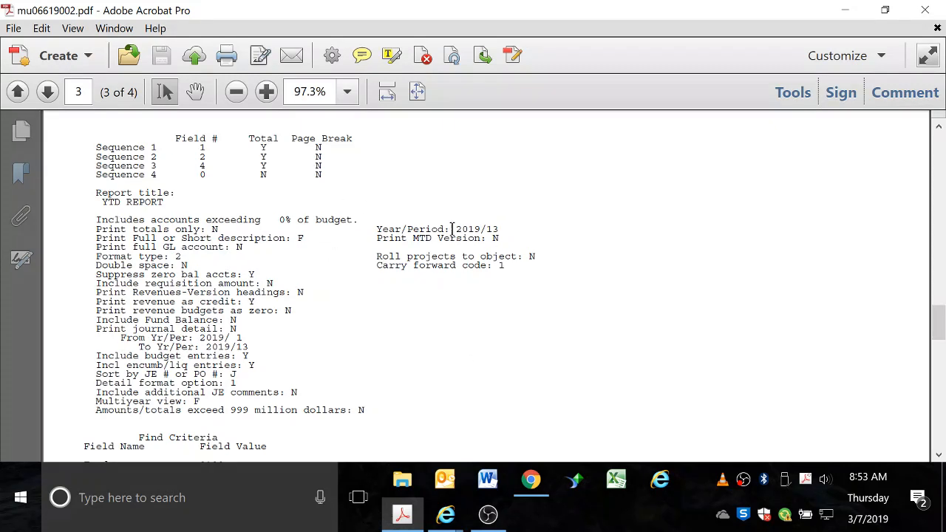
{"action": "left_click_drag", "start_coordinate": [456, 229], "coordinate": [508, 228]}
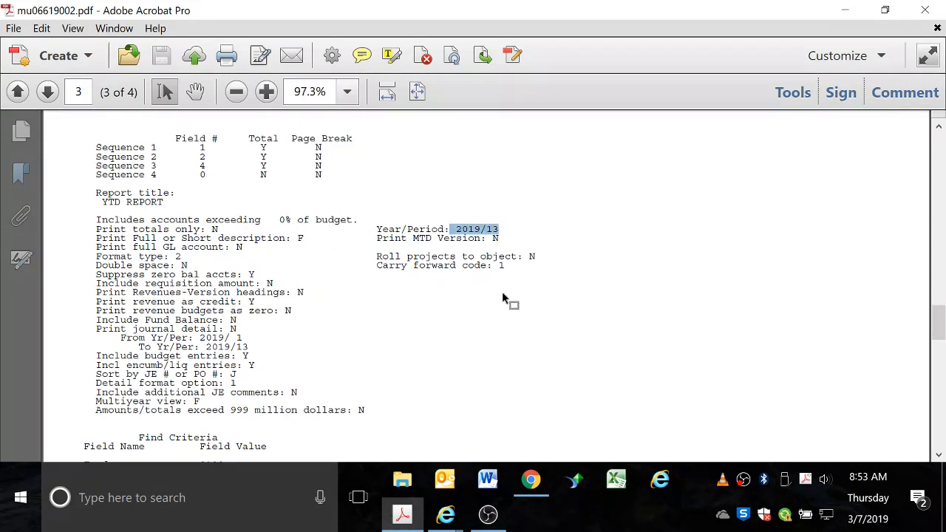